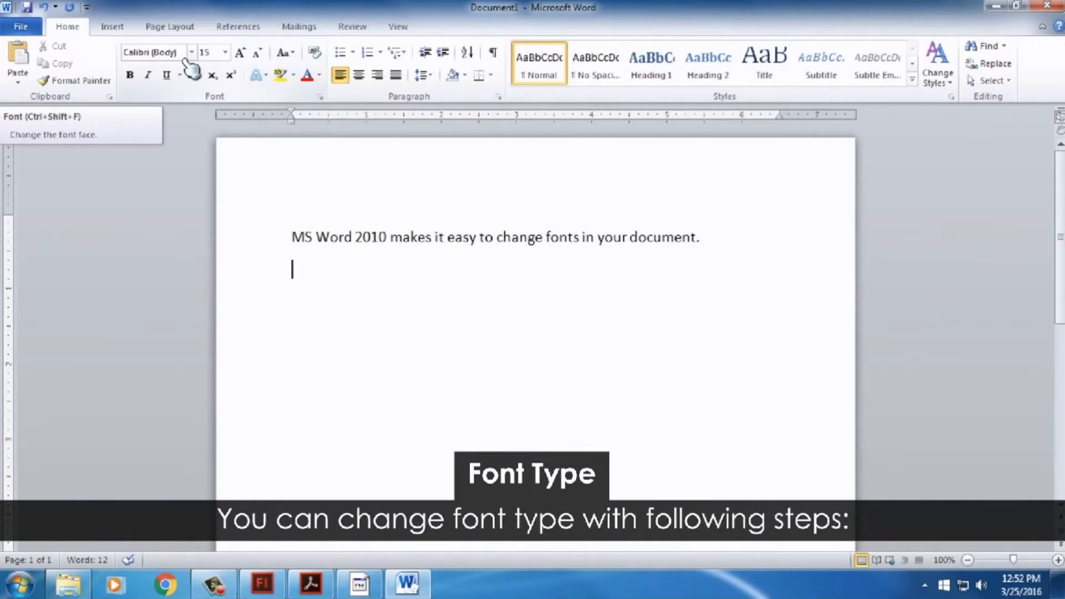
- Change the font of the whole sentence to Adobe Gothic Std B
left_click_drag(293, 240, 703, 248)
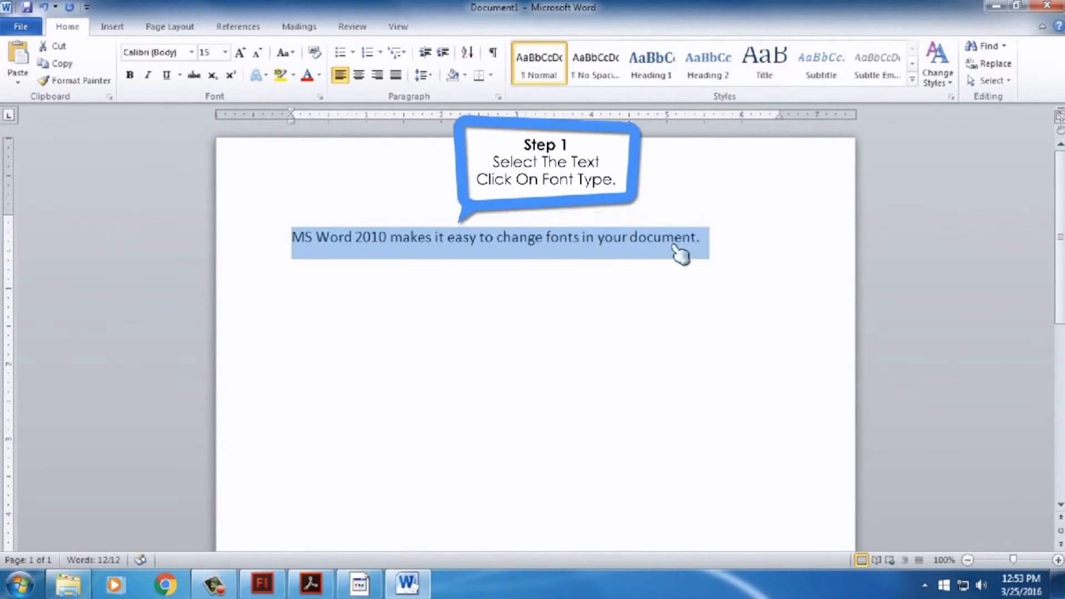
left_click(191, 53)
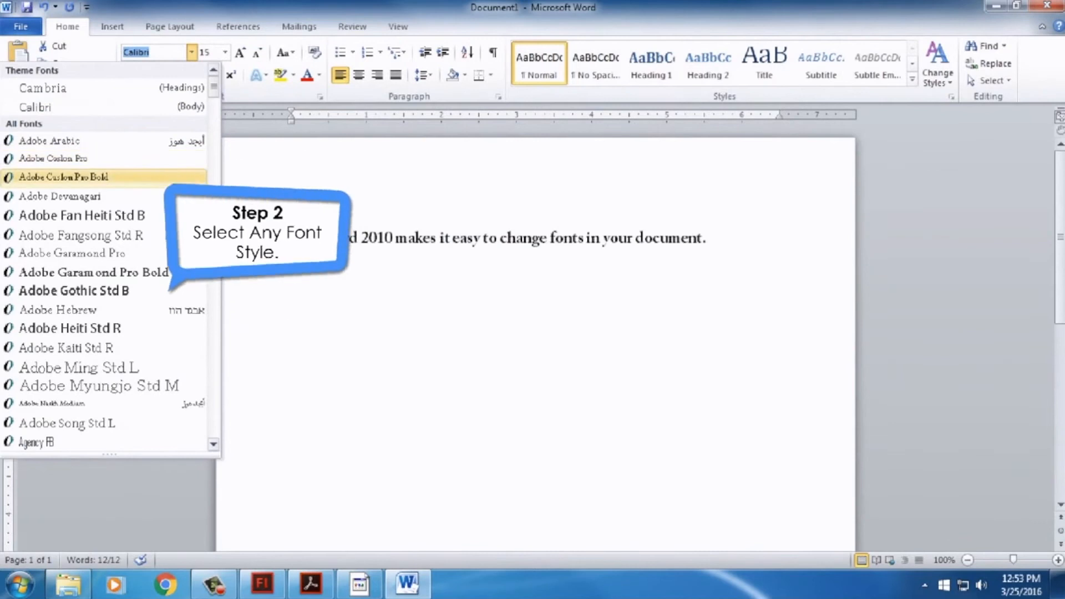
left_click(160, 298)
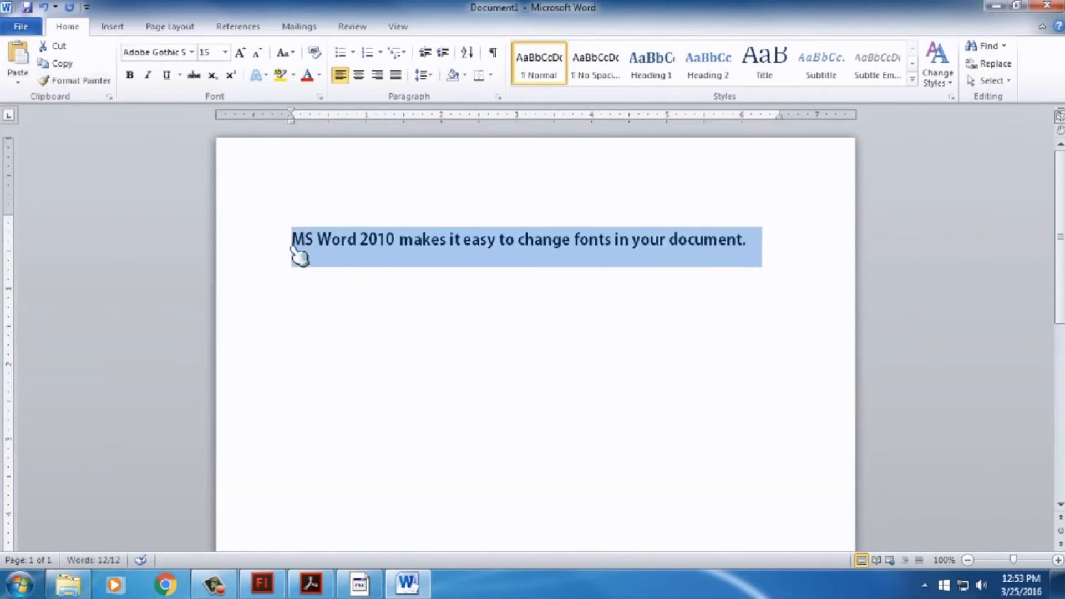
left_click(296, 248)
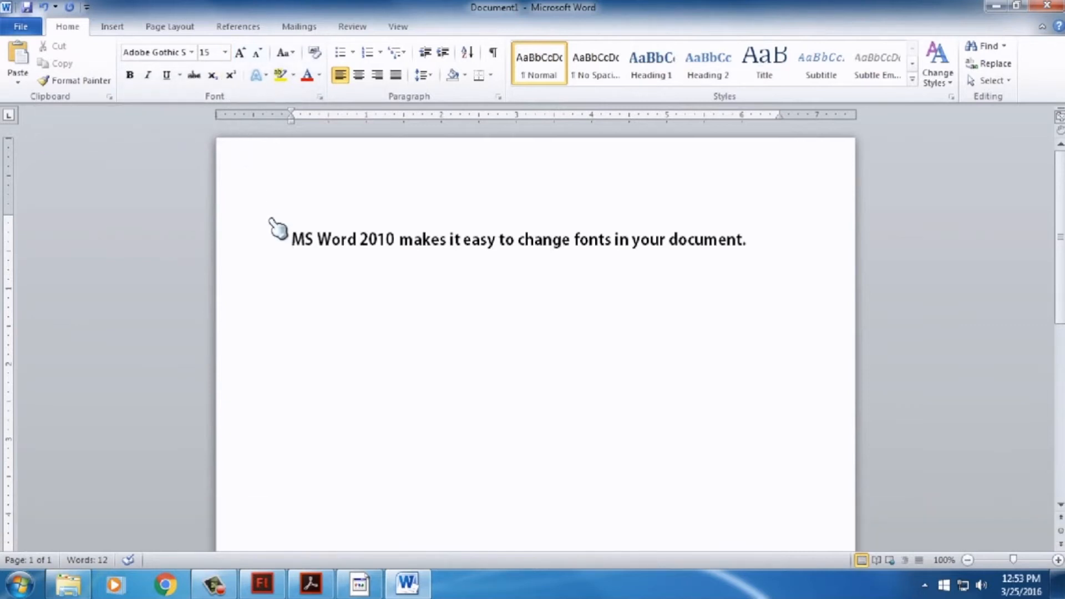
- Set the font size of the whole sentence to 18
left_click_drag(294, 240, 752, 245)
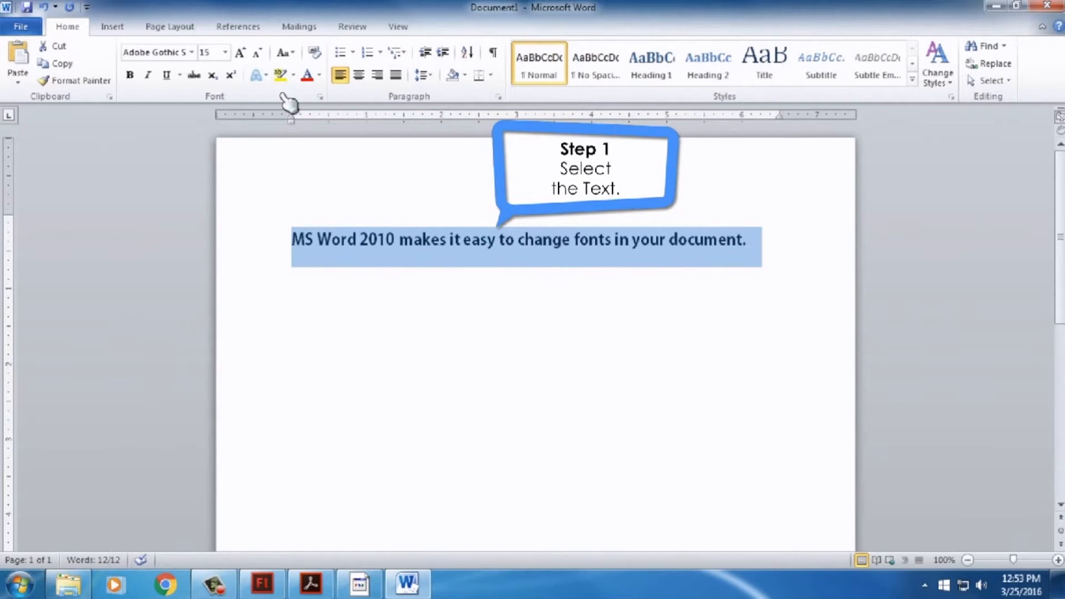
left_click(226, 54)
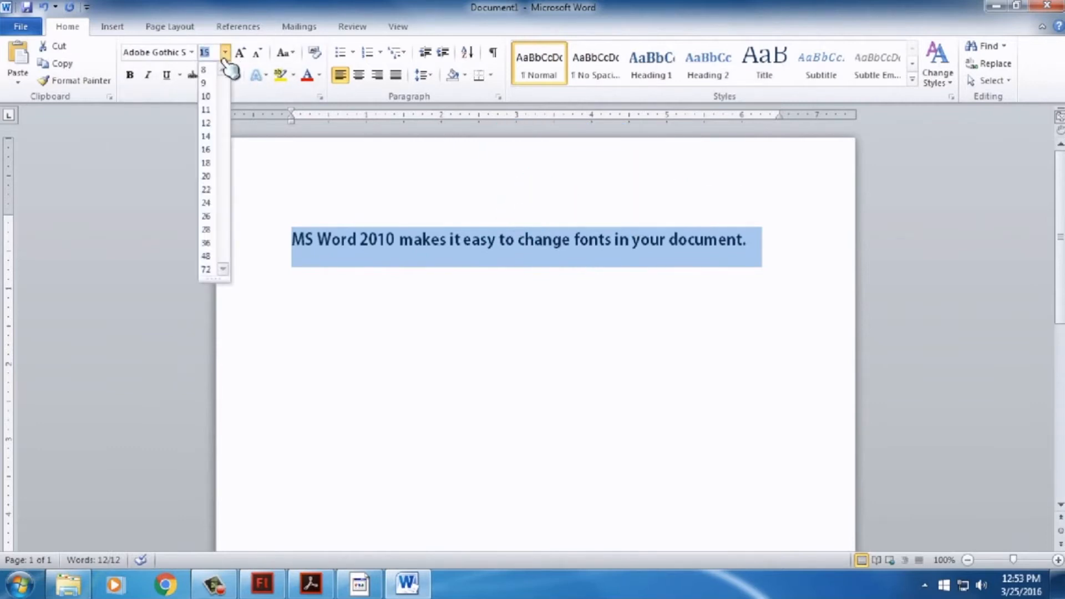
left_click(211, 163)
left_click(413, 294)
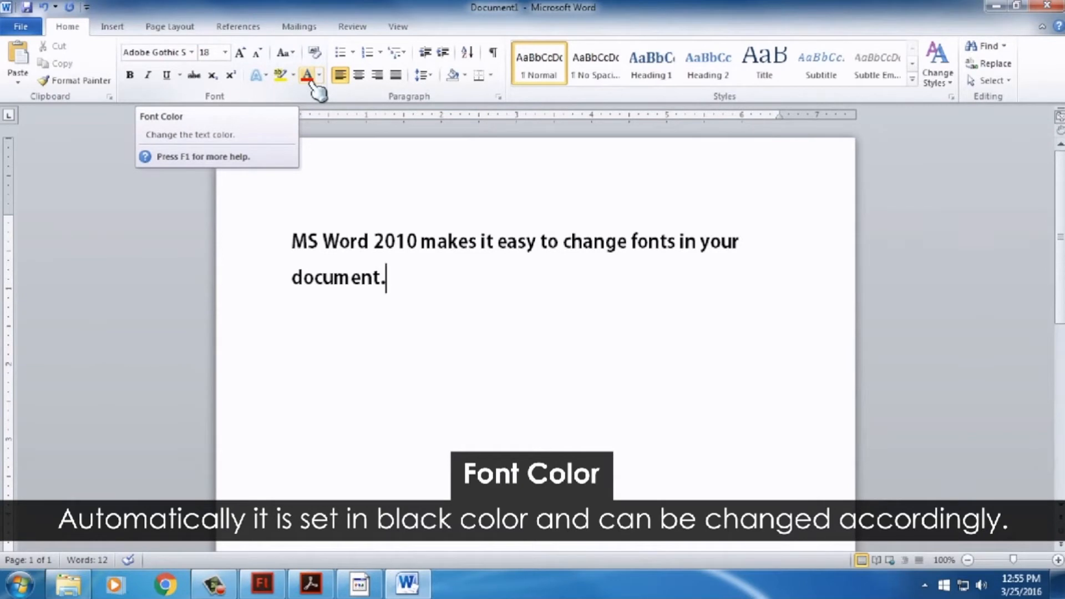
- Change the font color of the whole sentence to a blue theme color and make it bold
left_click_drag(294, 247, 395, 292)
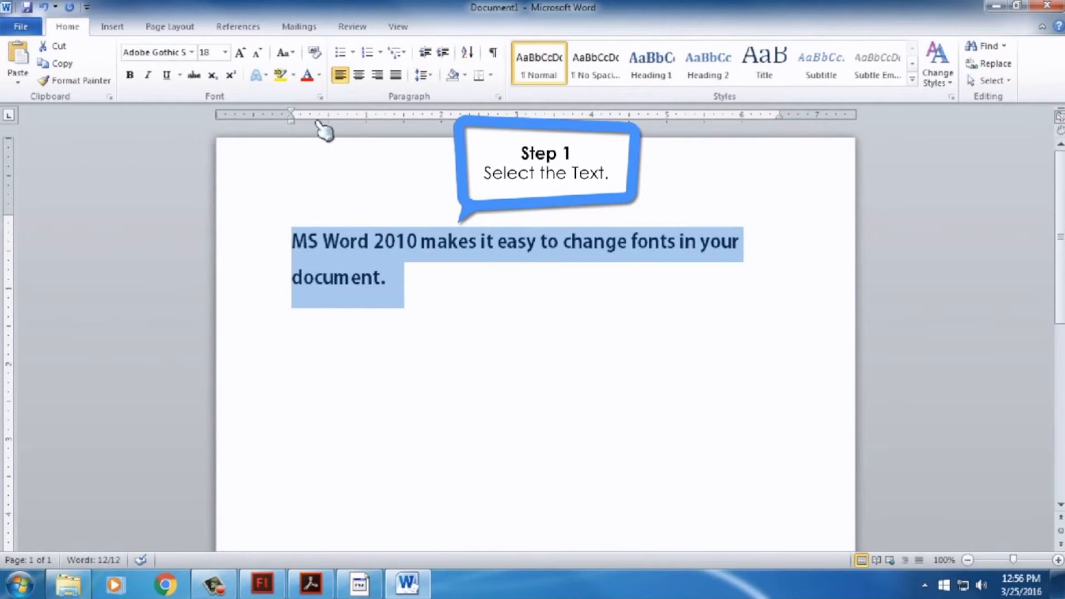
left_click(321, 76)
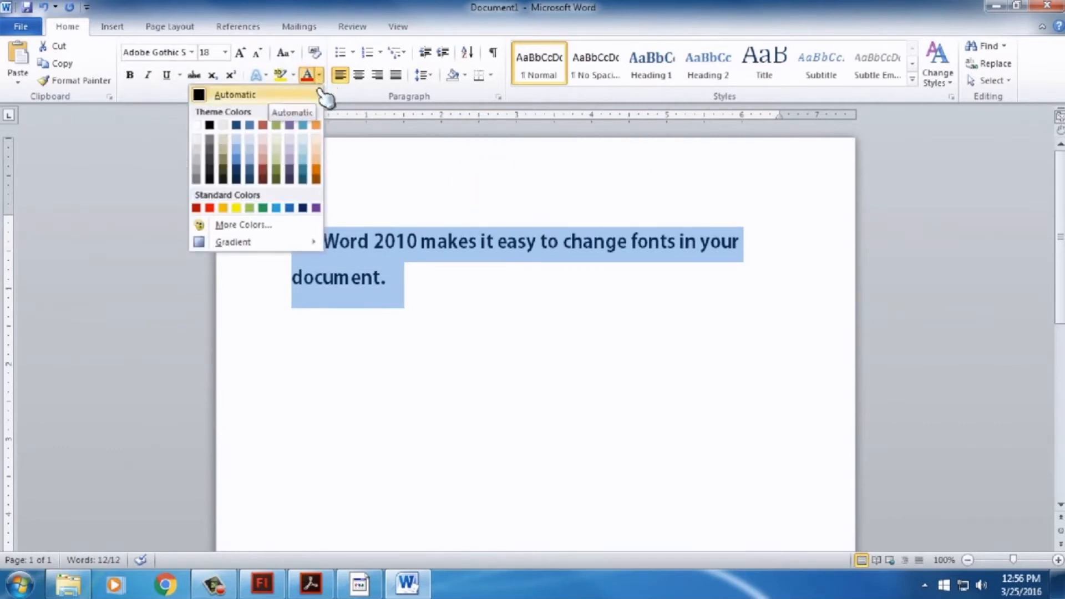
left_click(229, 165)
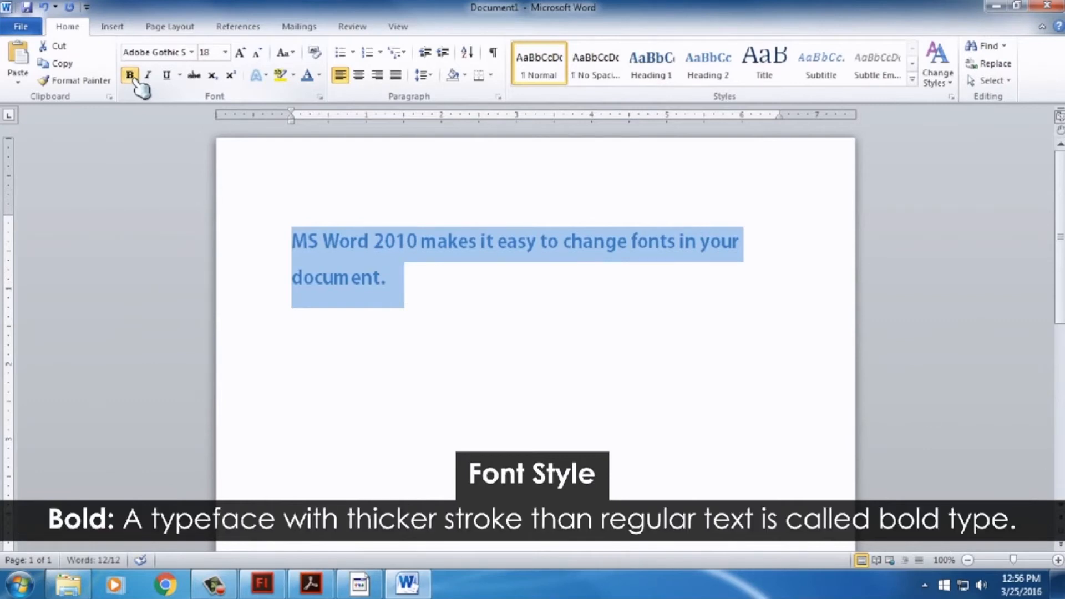
left_click(292, 242)
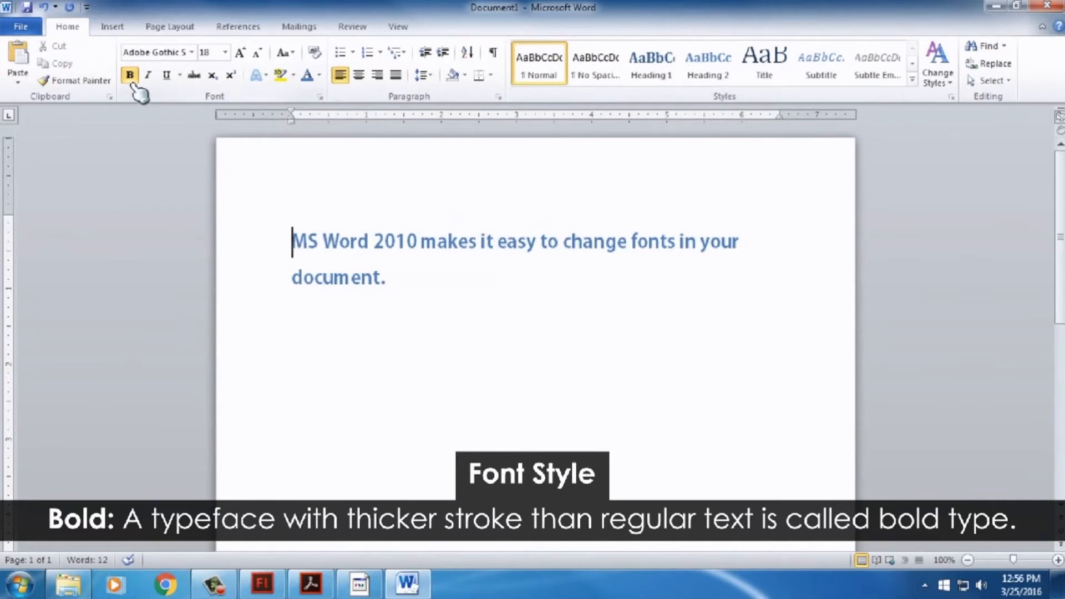
- Try italic and underline formatting one after the other on the whole sentence, removing each again
left_click_drag(294, 243, 404, 297)
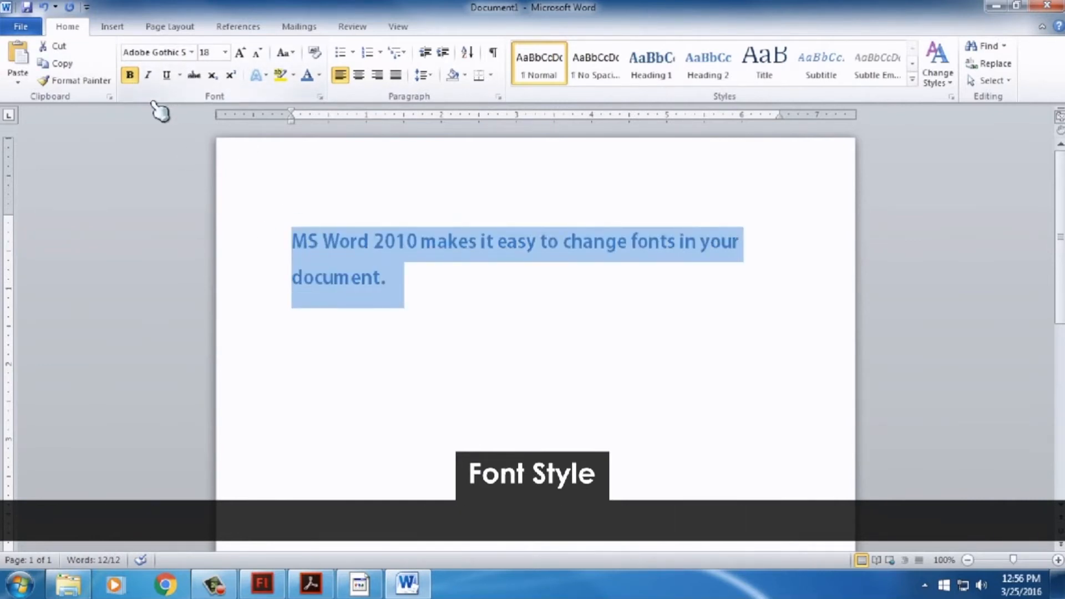
left_click(149, 75)
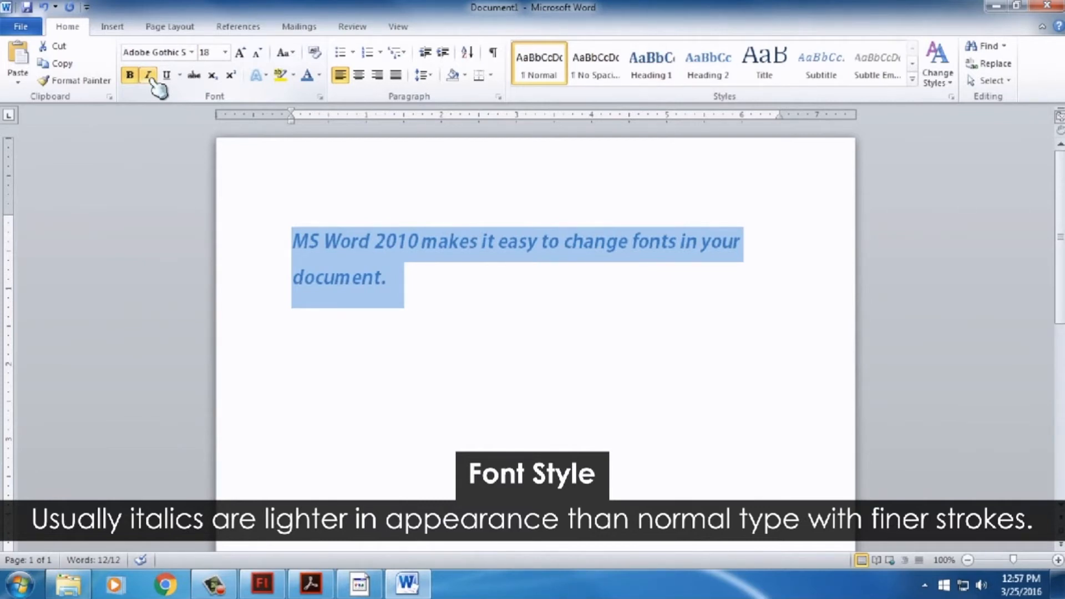
left_click(149, 75)
left_click(167, 76)
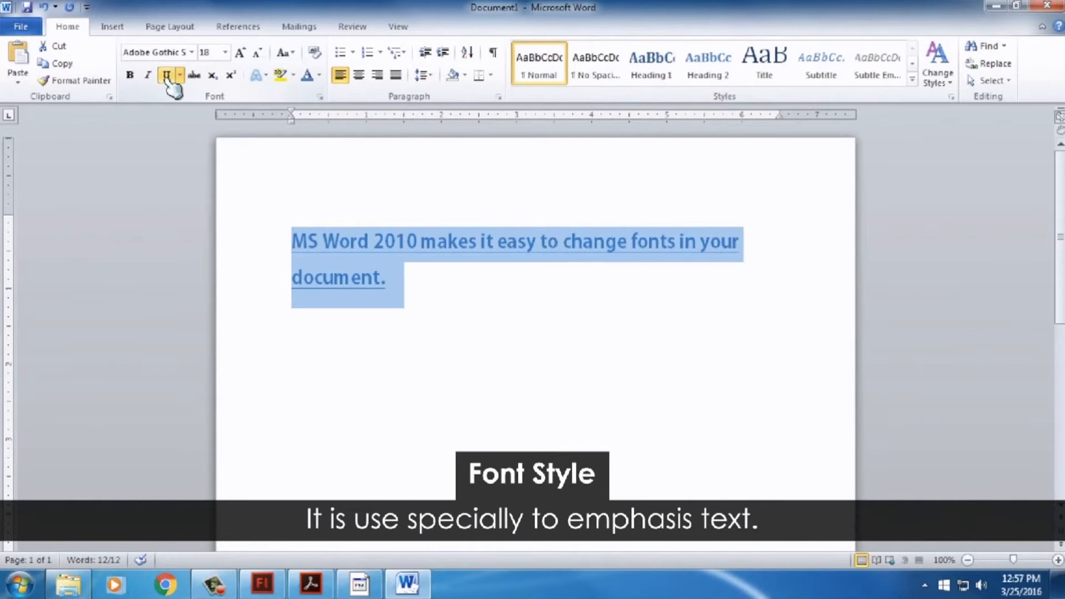
left_click(279, 250)
key("ctrl+z")
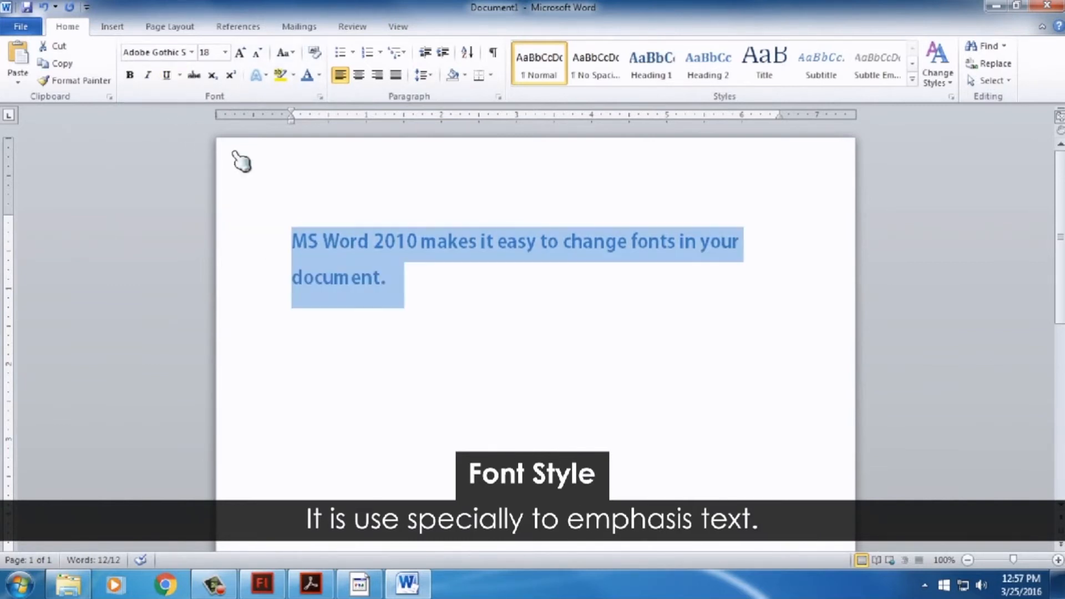
- Try superscript and subscript formatting in turn on the selected sentence
left_click(232, 76)
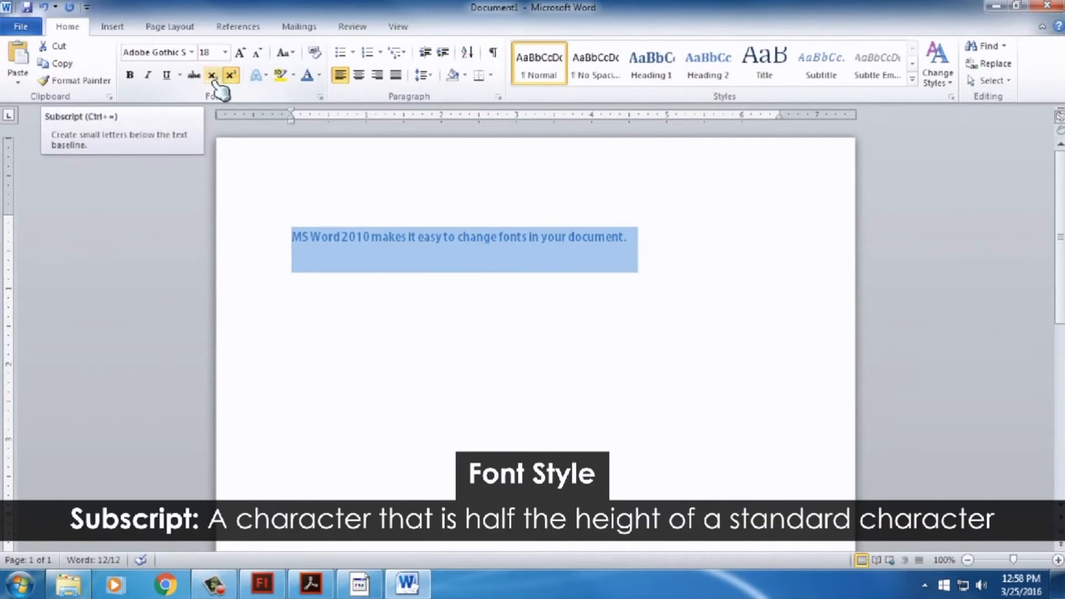
left_click(213, 76)
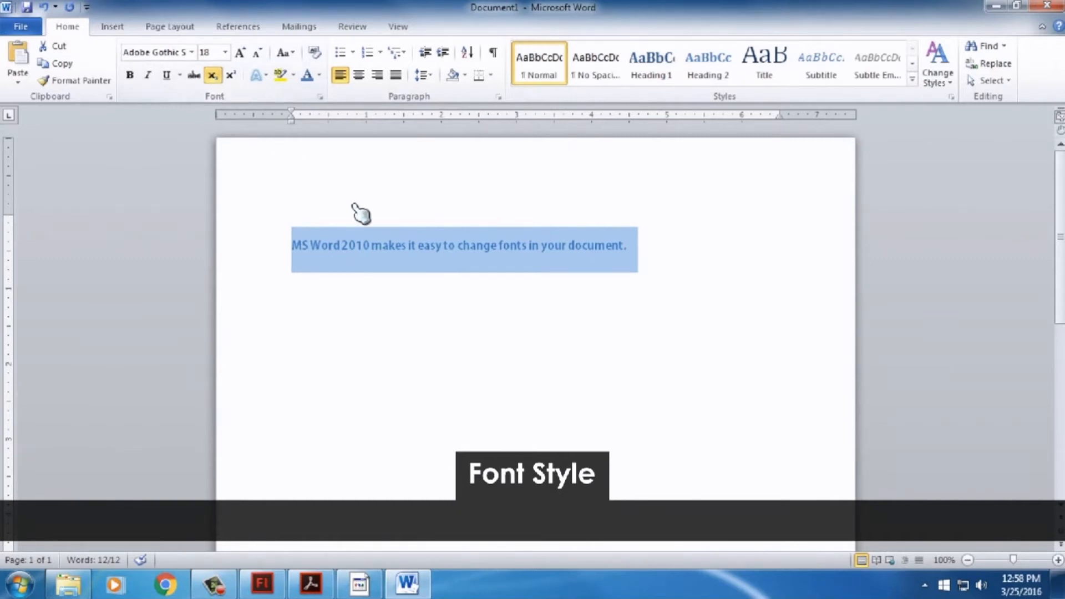
key("alt+Tab")
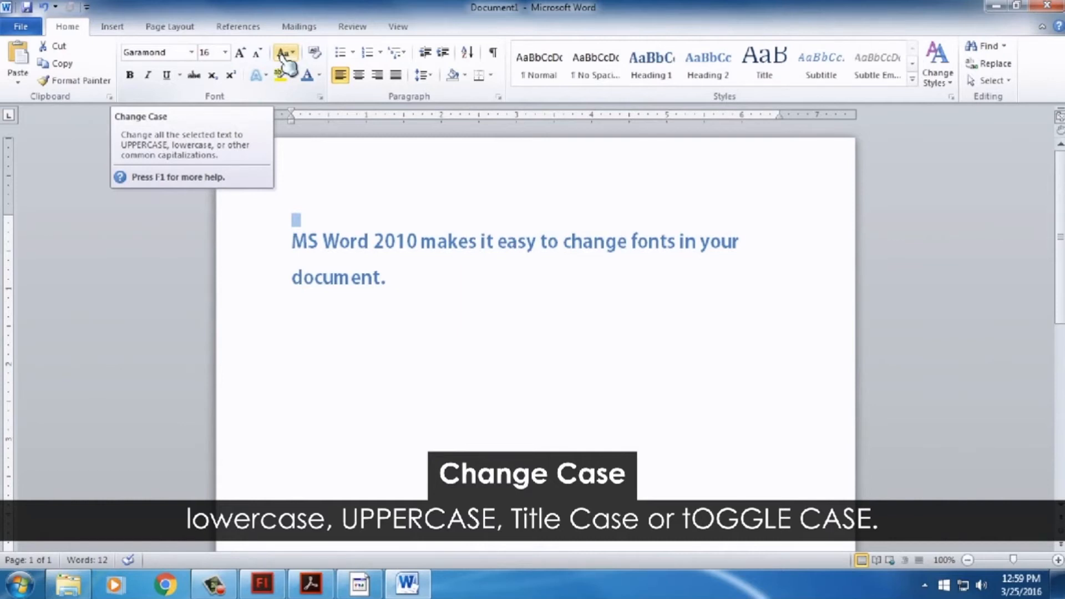
- Select the whole sentence and change its case to Sentence case, followed by lowercase
left_click(294, 245)
left_click_drag(302, 251, 400, 285)
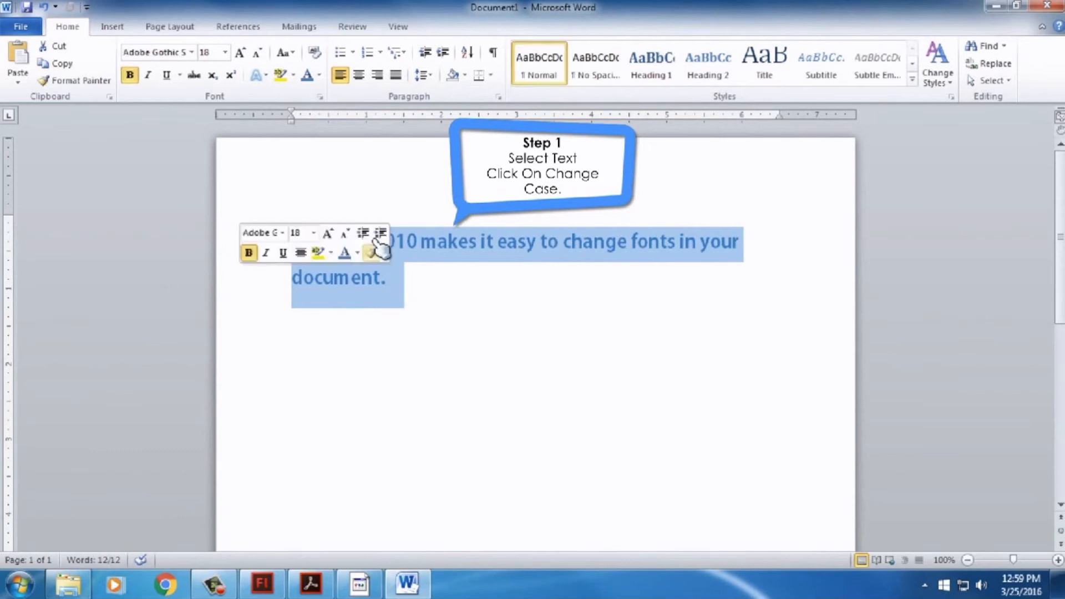
left_click(296, 53)
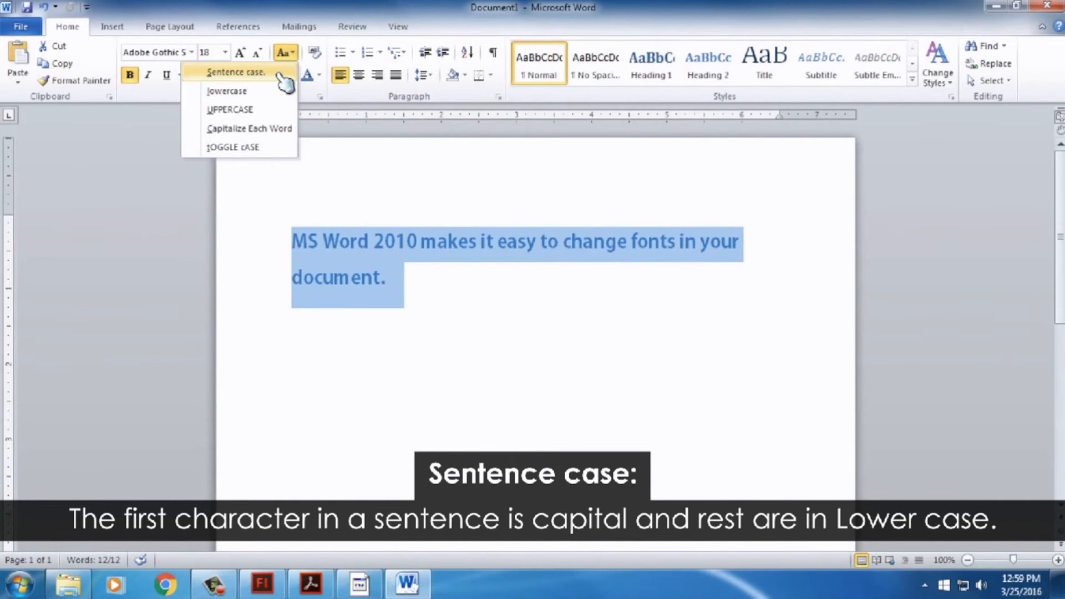
left_click(283, 75)
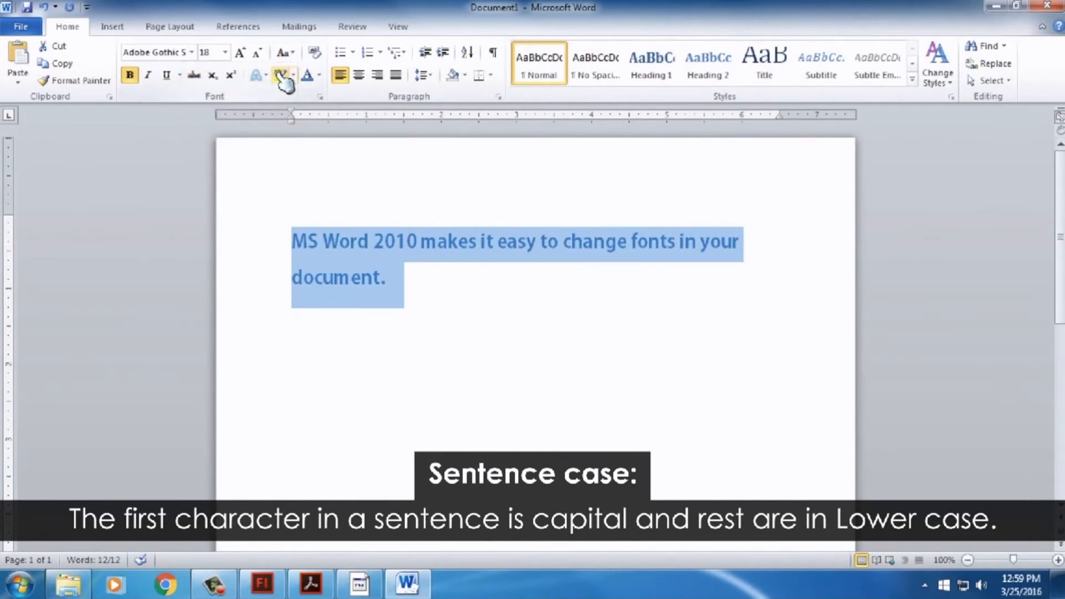
left_click(294, 52)
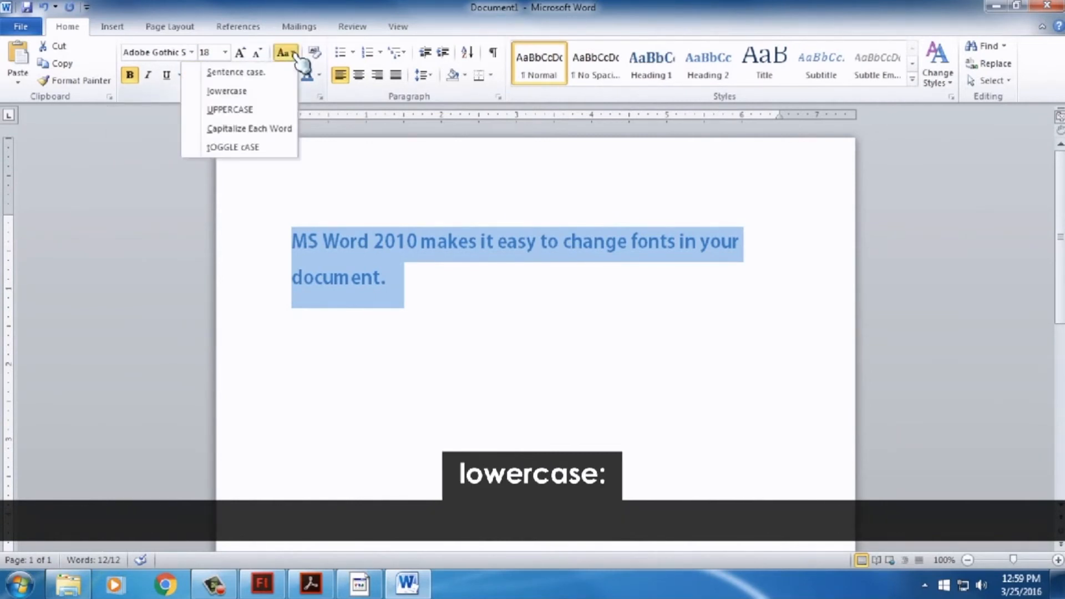
left_click(294, 92)
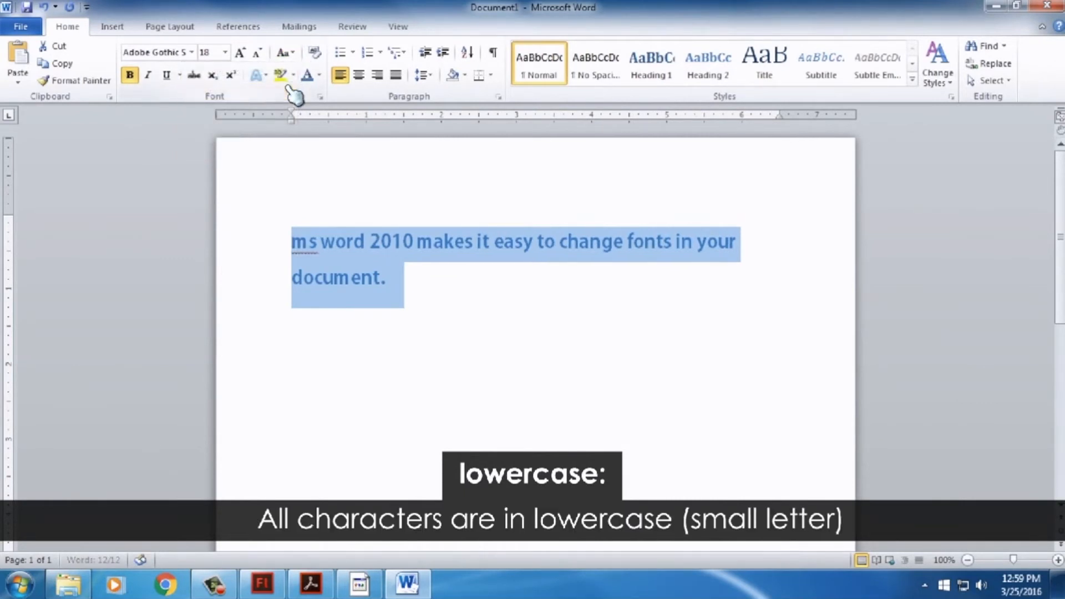
- Change the case of the selected sentence to UPPERCASE, followed by tOGGLE cASE
left_click(285, 53)
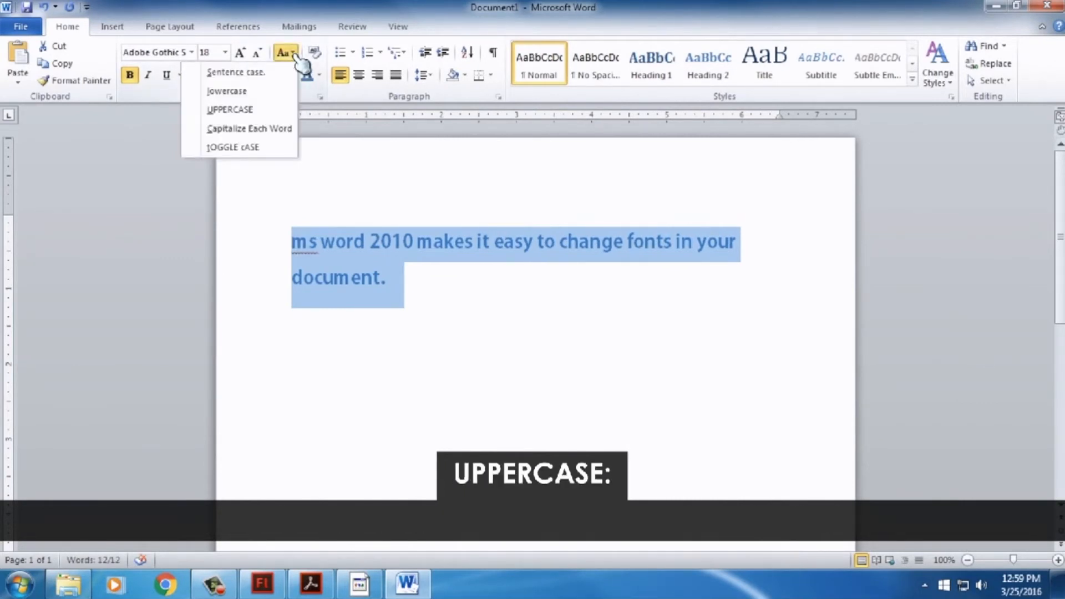
left_click(288, 113)
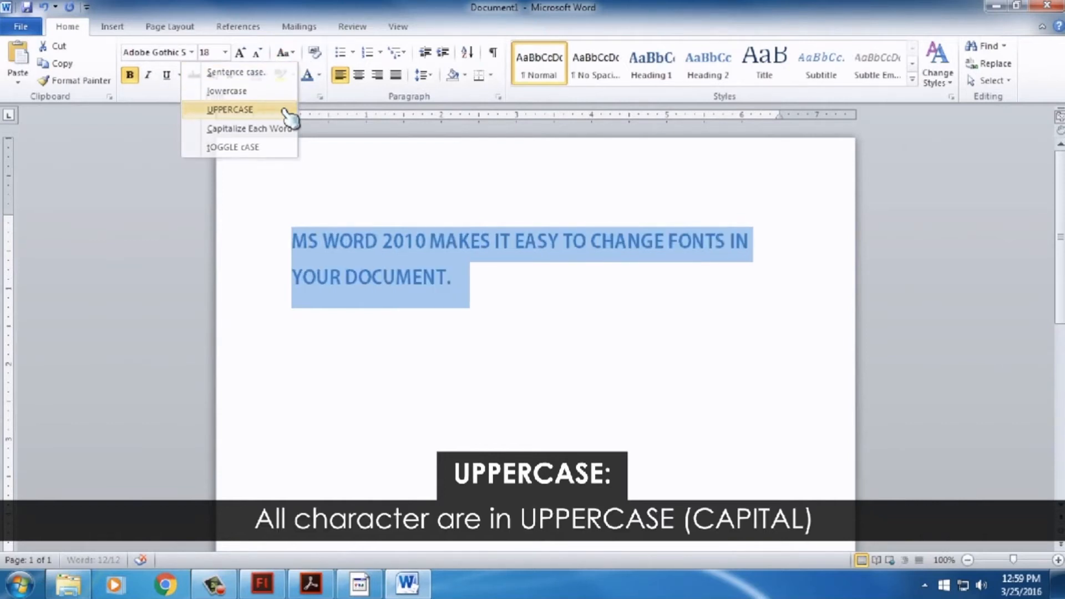
left_click(294, 54)
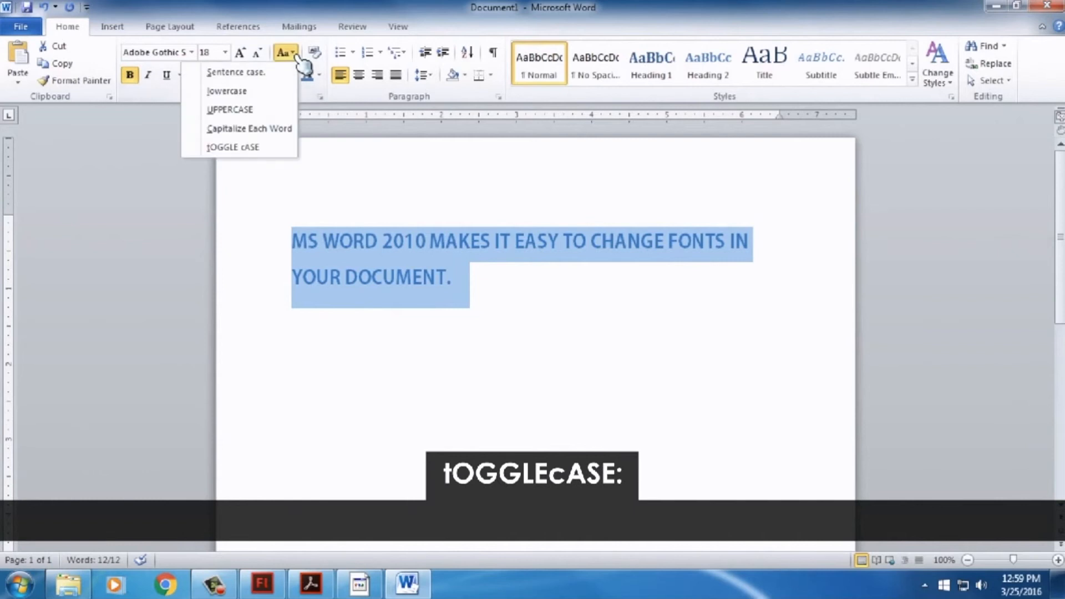
left_click(284, 148)
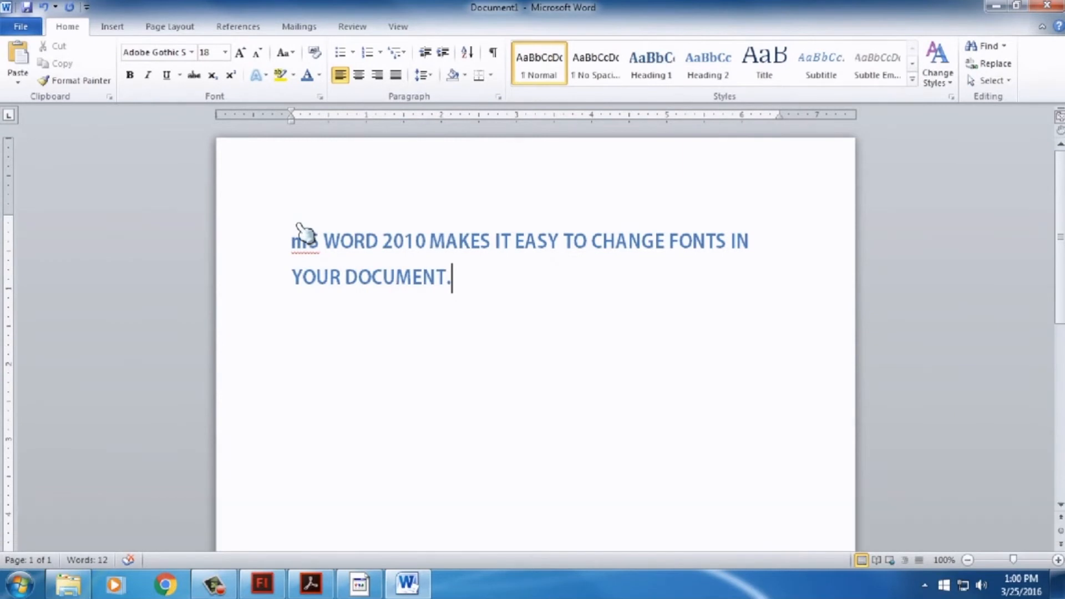
- Clear all formatting from the whole sentence
left_click_drag(294, 239, 459, 307)
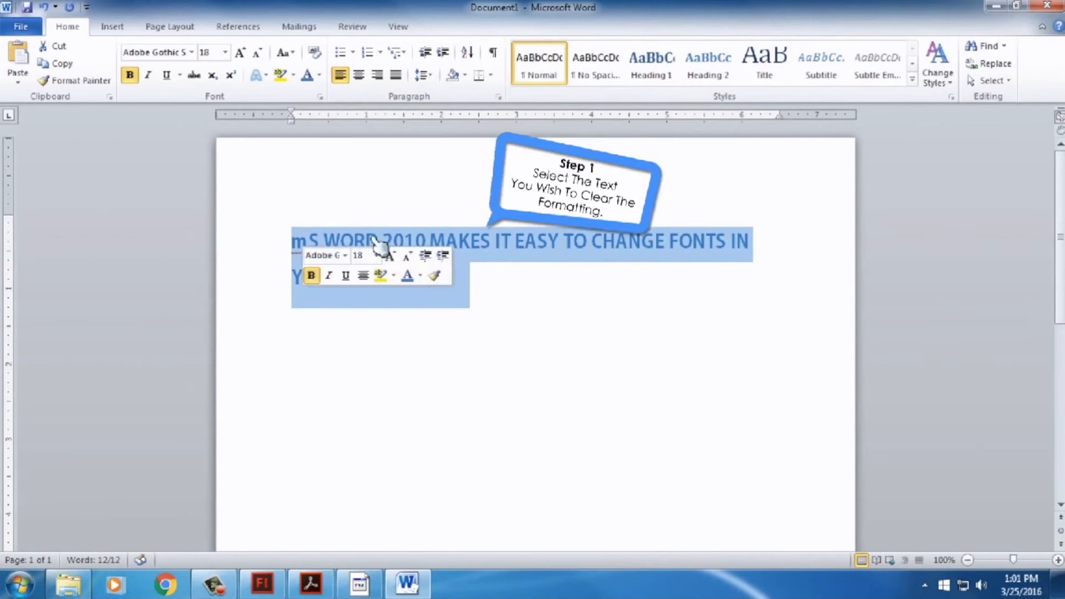
left_click(315, 52)
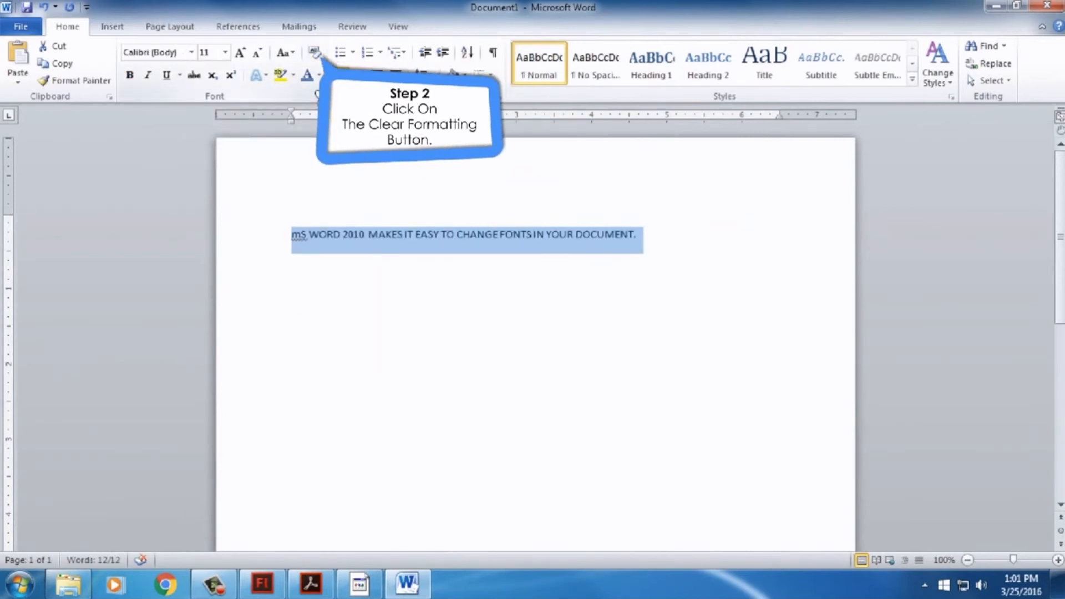
left_click(302, 237)
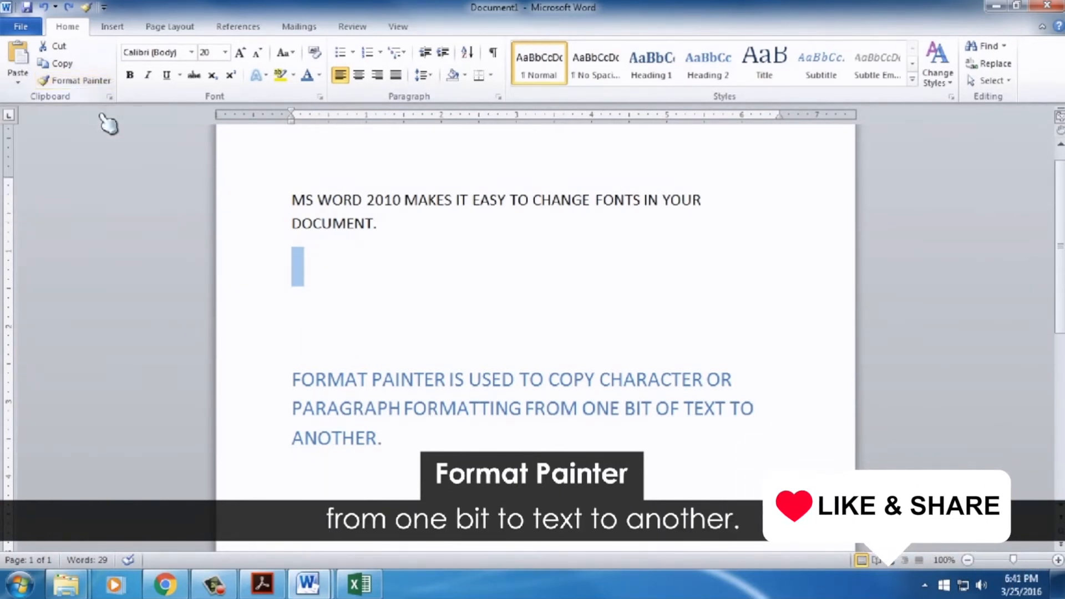
- Copy the formatting of the "MS WORD 2010" paragraph onto the blue "FORMAT PAINTER" paragraph with Format Painter
left_click_drag(293, 202, 389, 229)
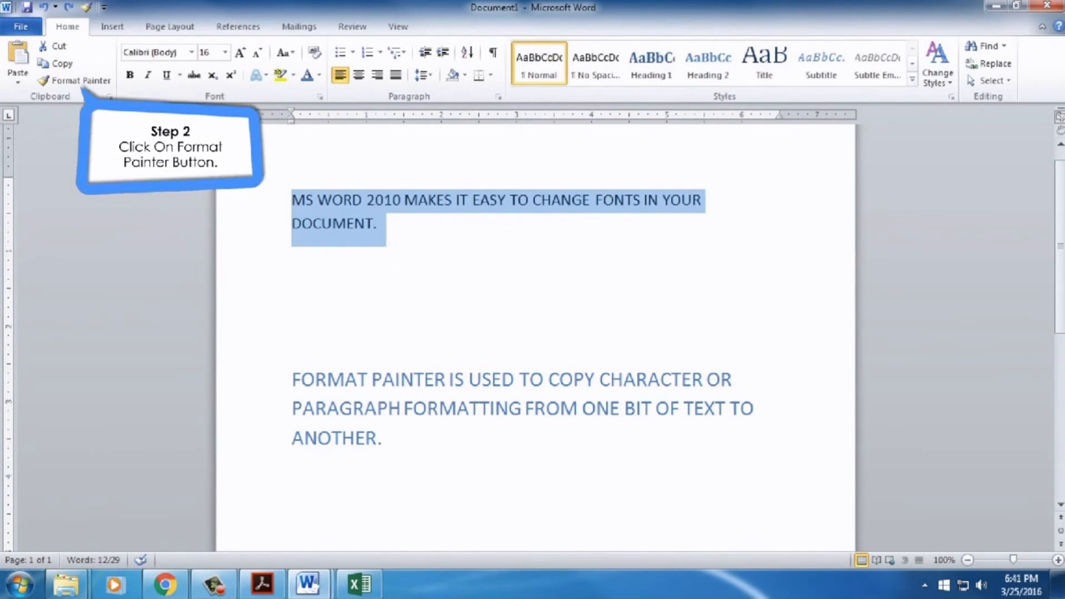
left_click(86, 83)
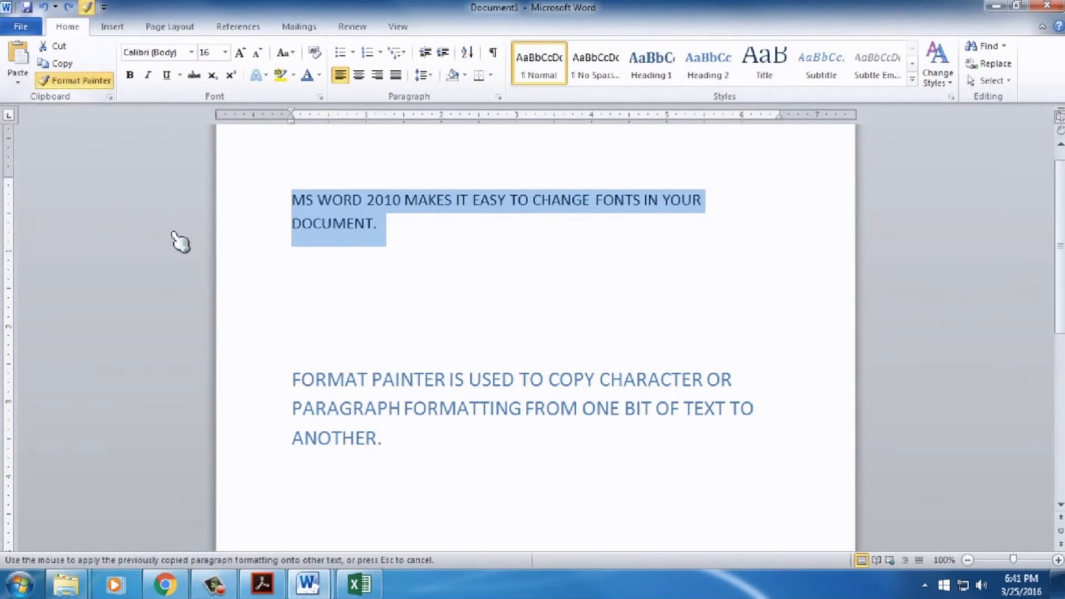
left_click_drag(307, 385, 405, 457)
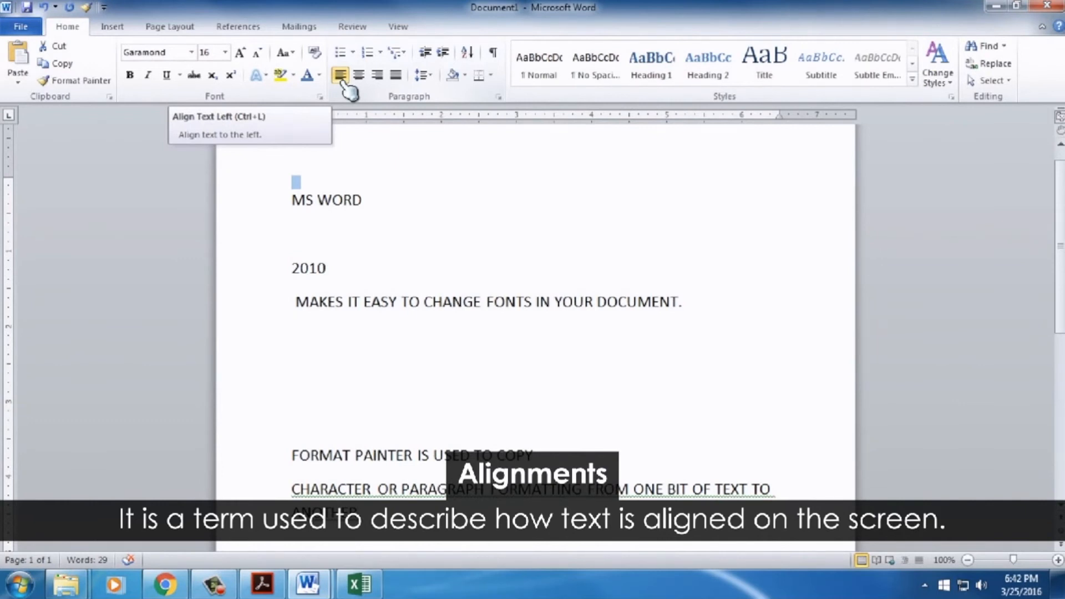
- Left-align the "MS WORD" line and center the "2010" line
left_click_drag(367, 204, 300, 205)
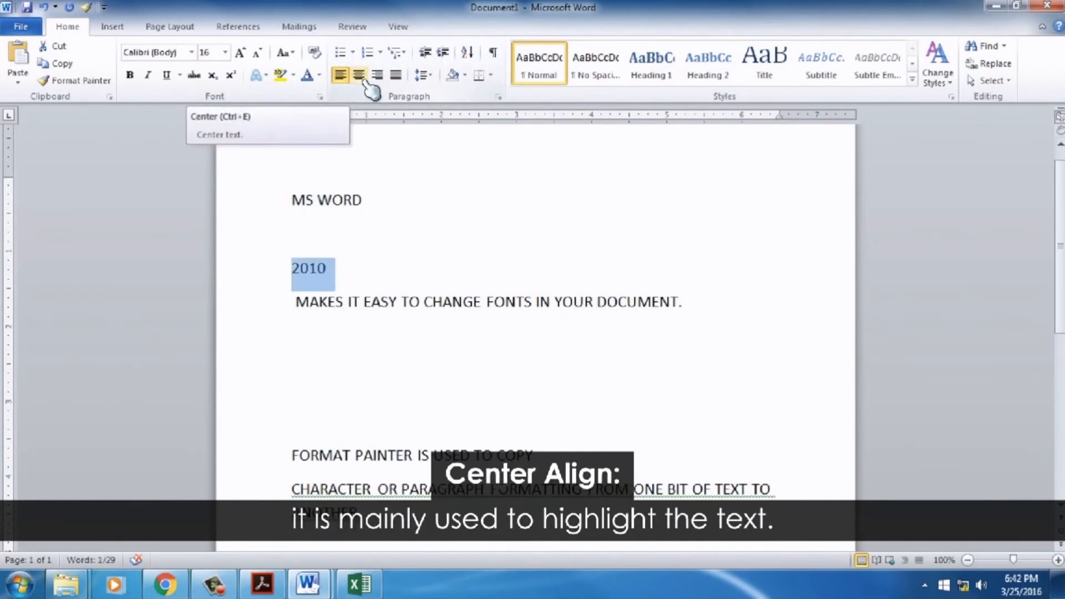
left_click(365, 82)
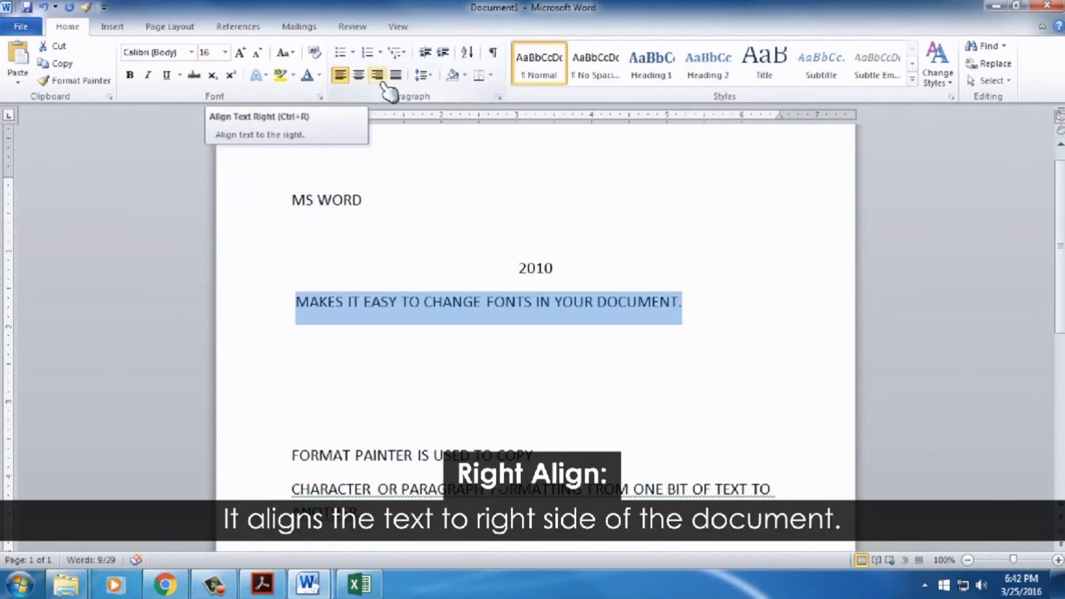
- Right-align the "MAKES IT EASY TO CHANGE FONTS" line and justify the "FORMAT PAINTER" paragraph
left_click(382, 83)
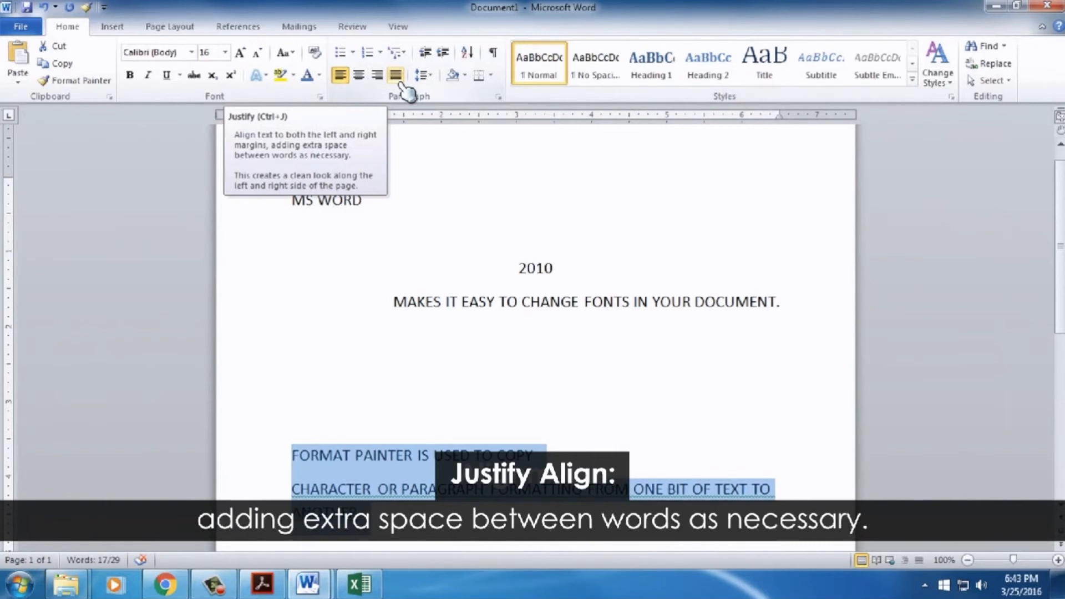
left_click(401, 85)
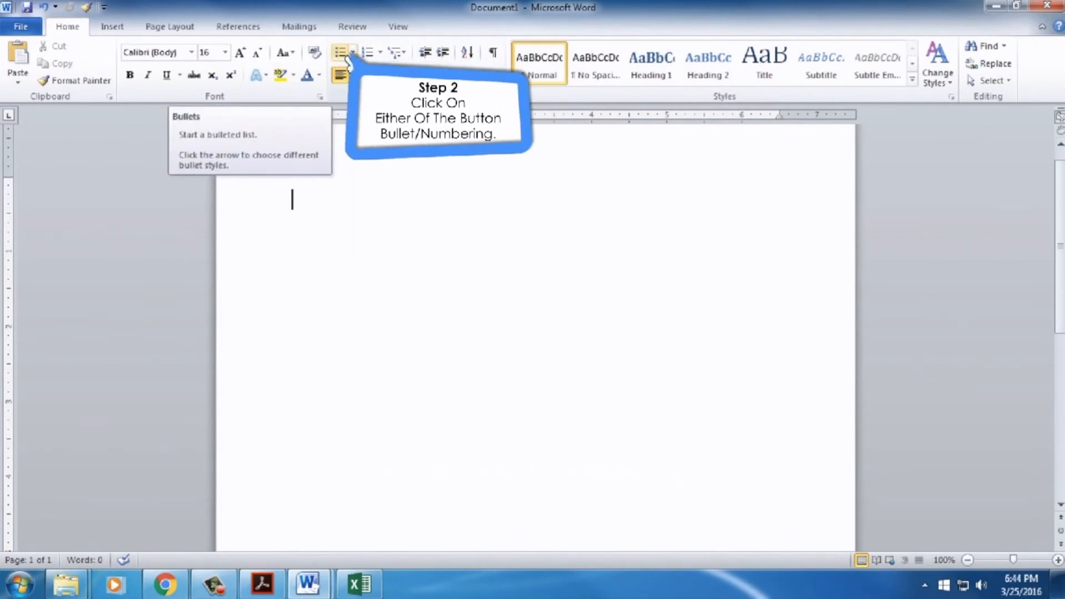
- Create a bulleted list on the blank page with the items Mouse, Printer and Keyboard, and end the list after the last item
left_click(347, 56)
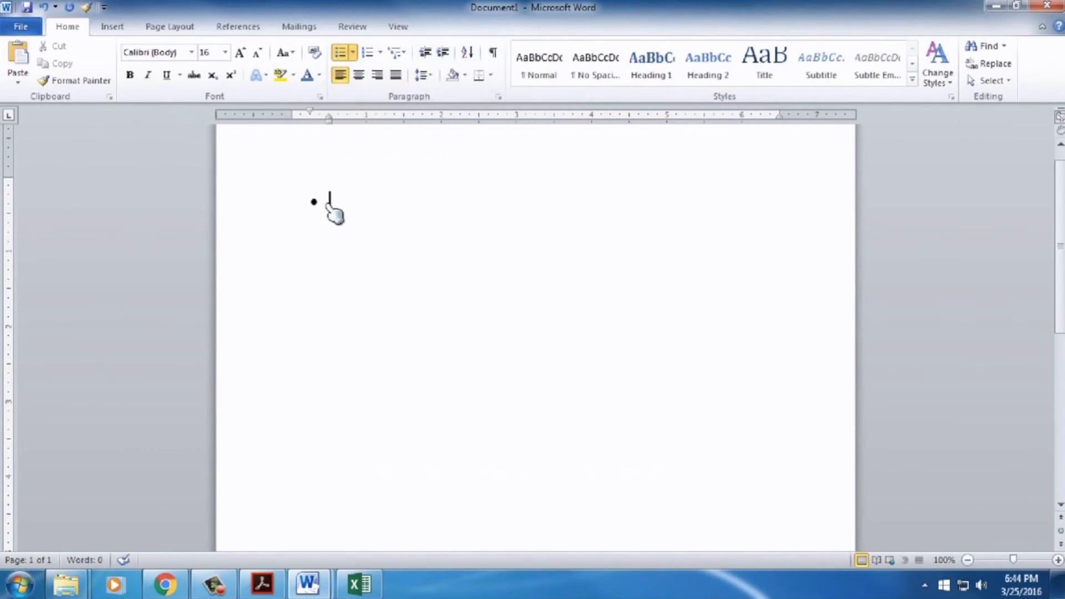
type("mouse")
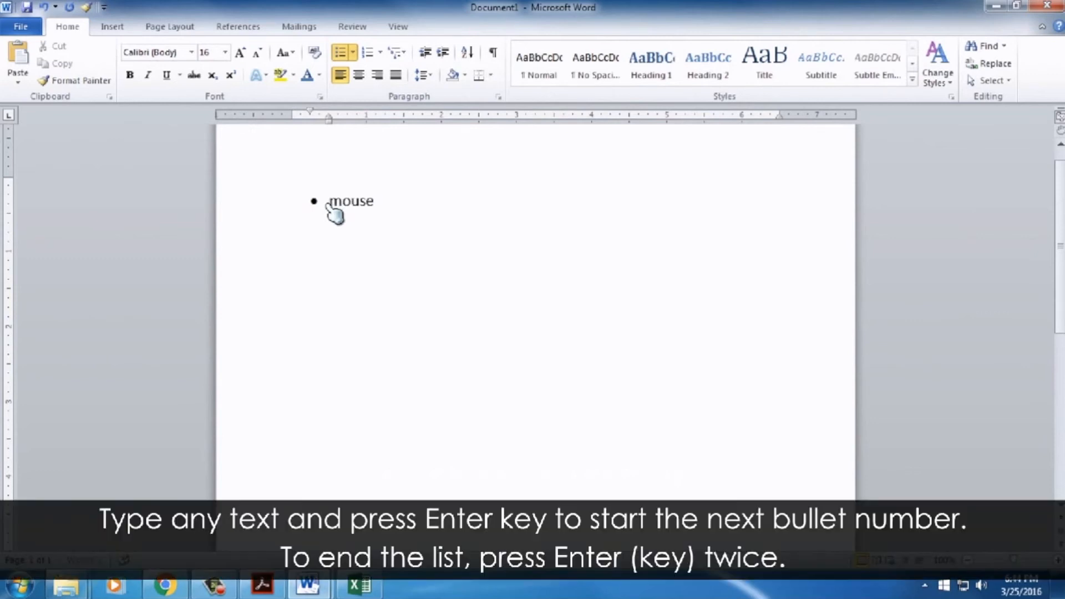
key("Return")
type("printer")
key("Return")
type("keyboard")
key("Return")
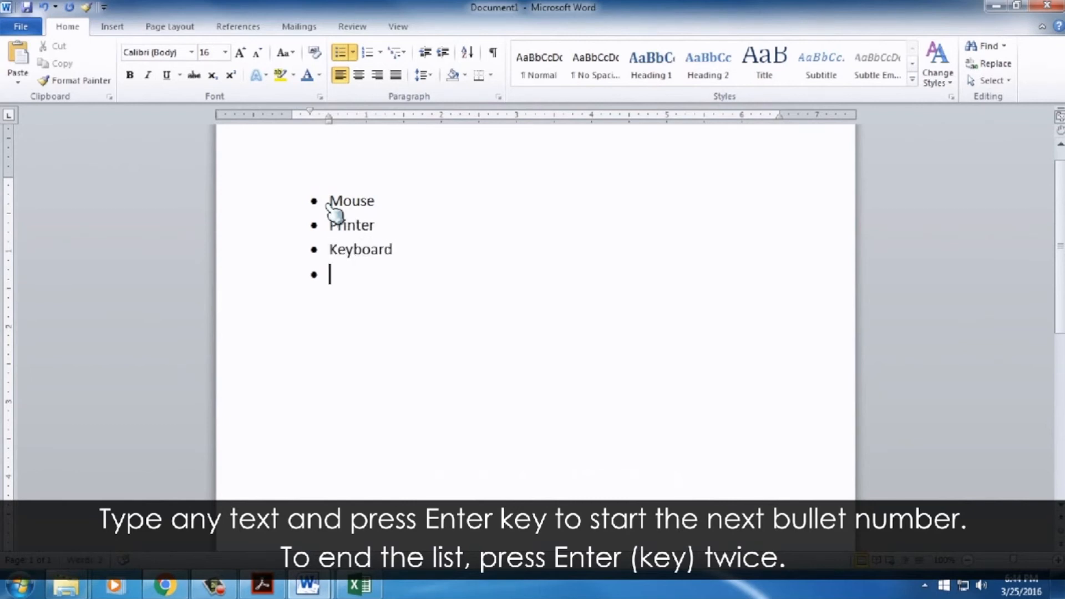
key("Return")
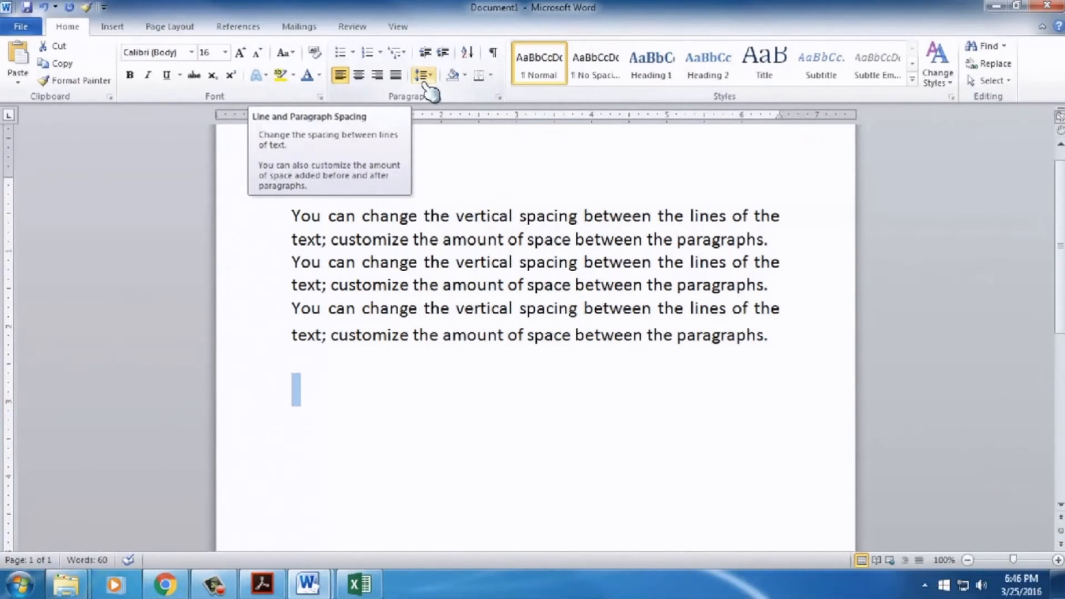
- Set the line spacing of all the "You can change the vertical spacing" text to 2.0
left_click_drag(299, 218, 782, 355)
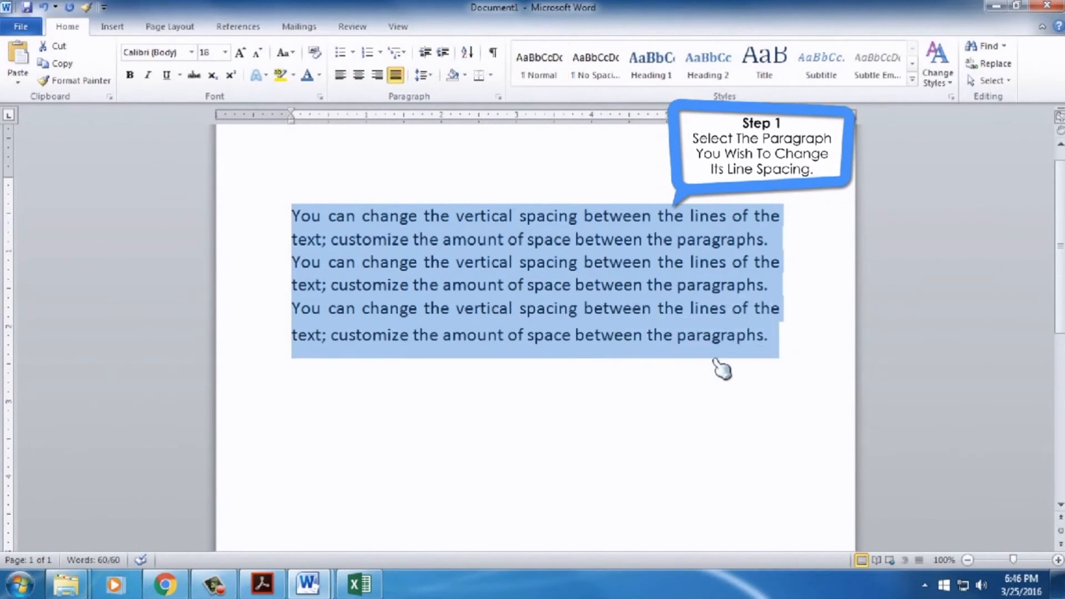
left_click(434, 77)
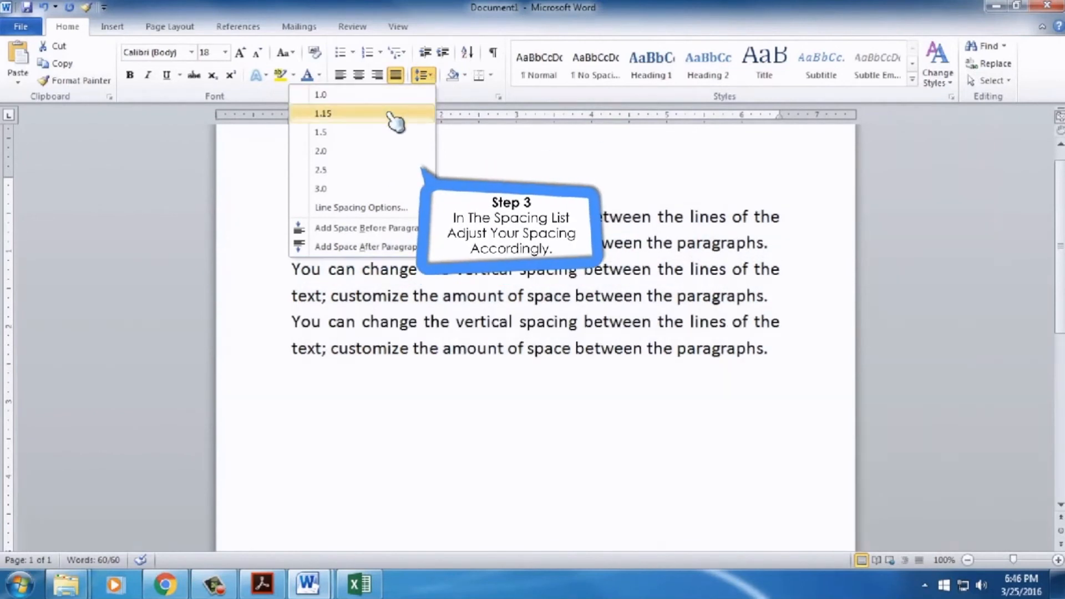
left_click(388, 154)
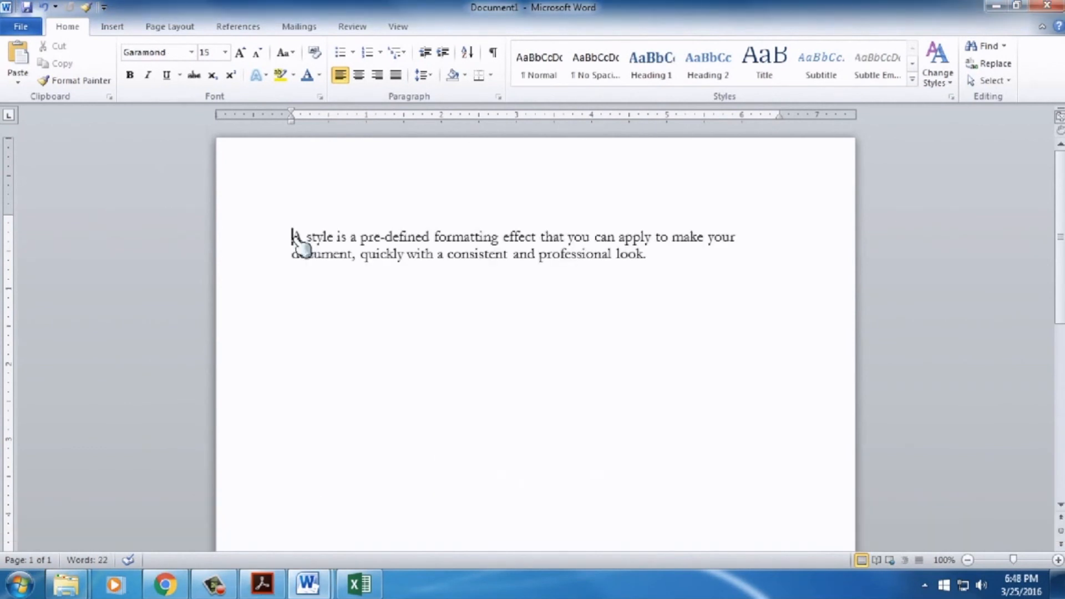
- Apply the Intense Quote style to the whole "A style is a pre-defined formatting effect" paragraph
left_click_drag(294, 237, 661, 275)
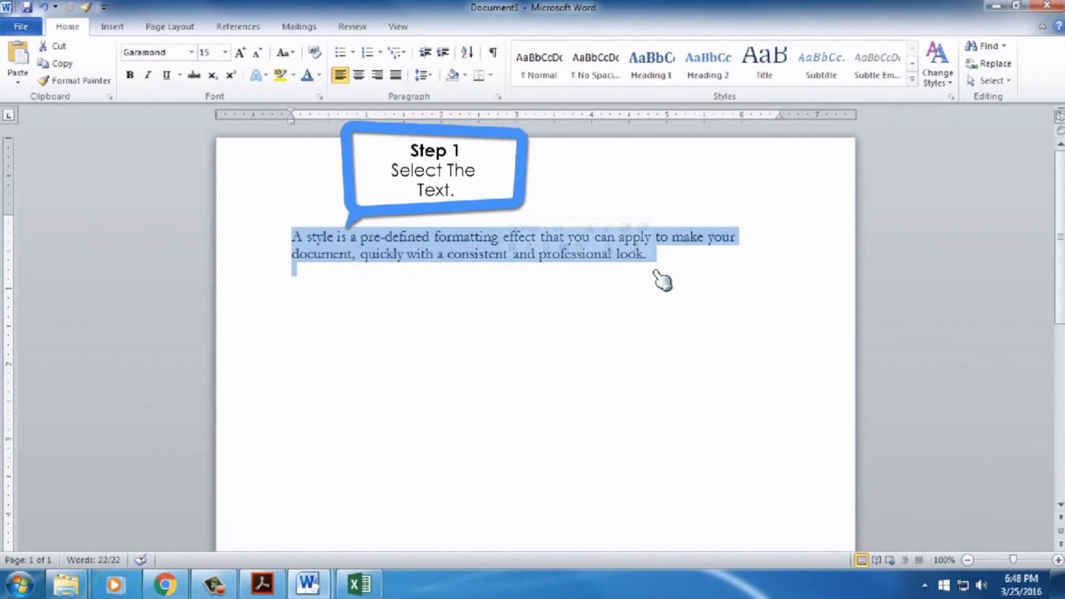
left_click(913, 79)
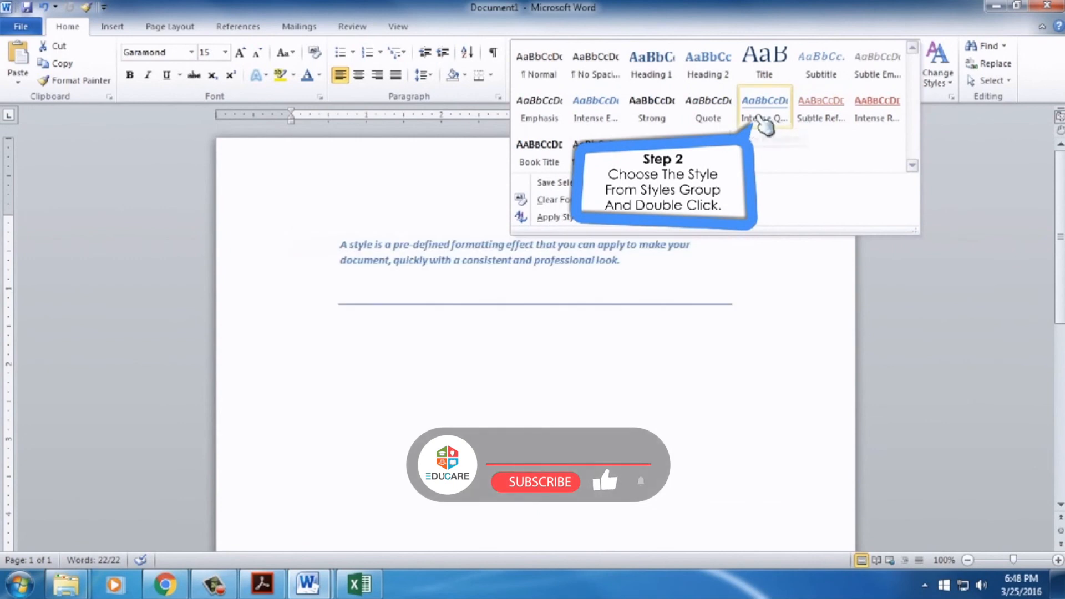
double_click(765, 111)
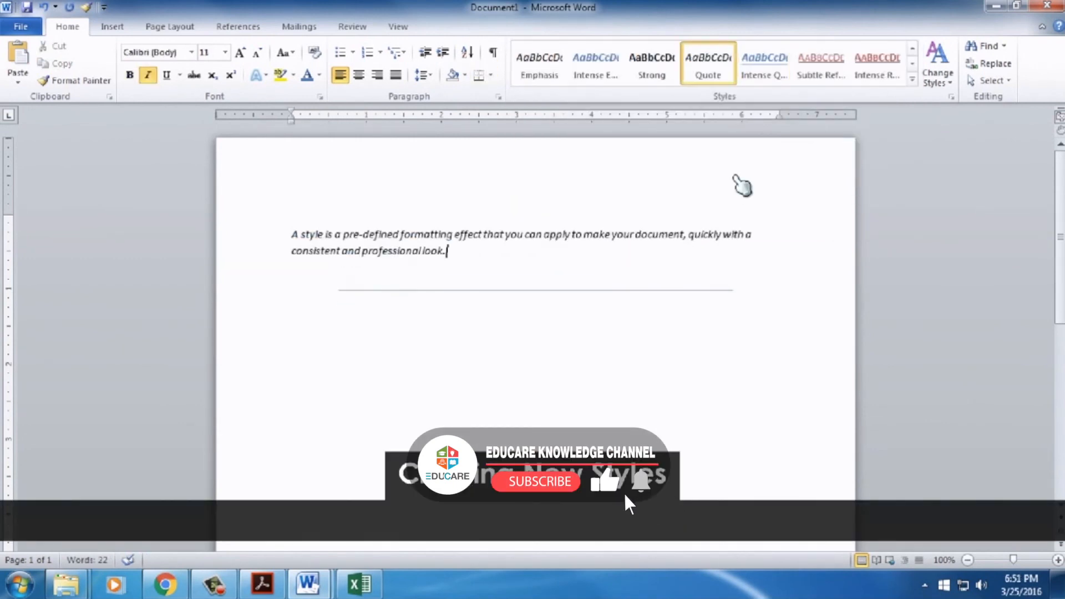
- Start a new quick style from the paragraph's formatting, keeping the name Style1, and open its full modification settings
left_click(913, 82)
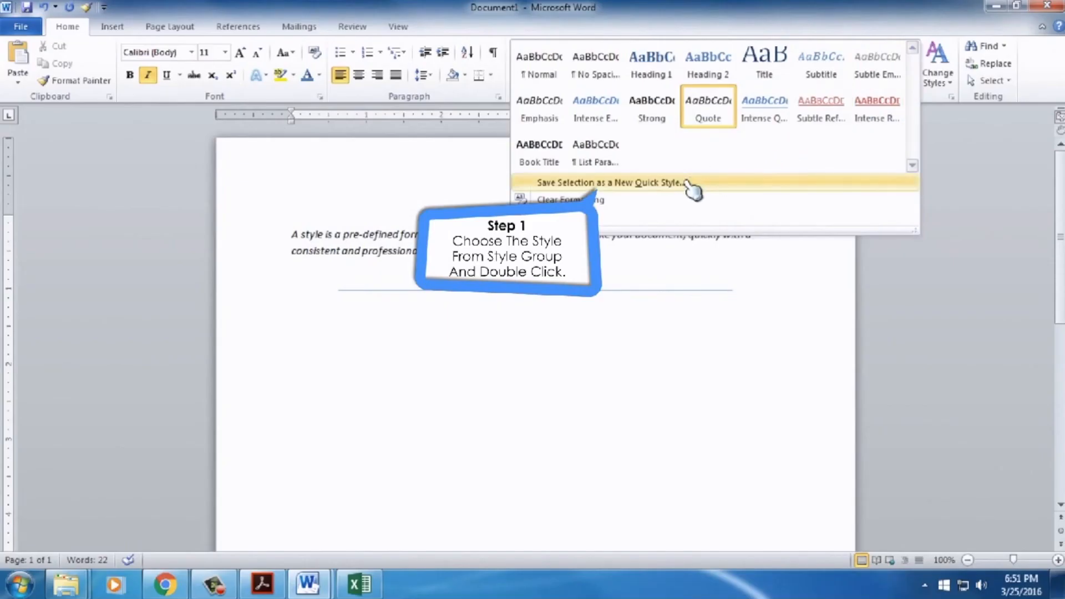
left_click(685, 190)
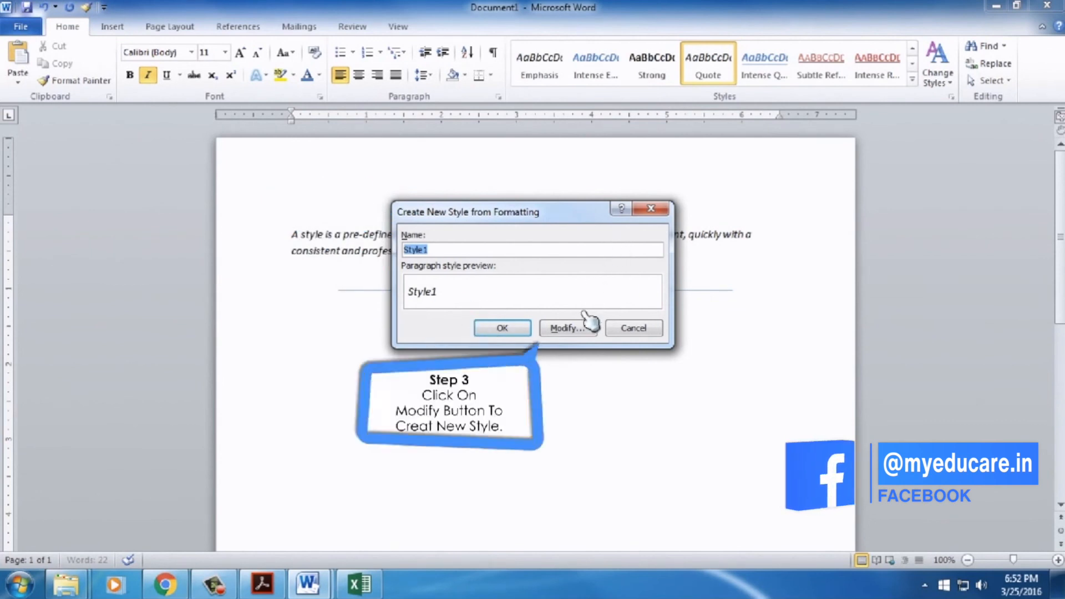
left_click(577, 328)
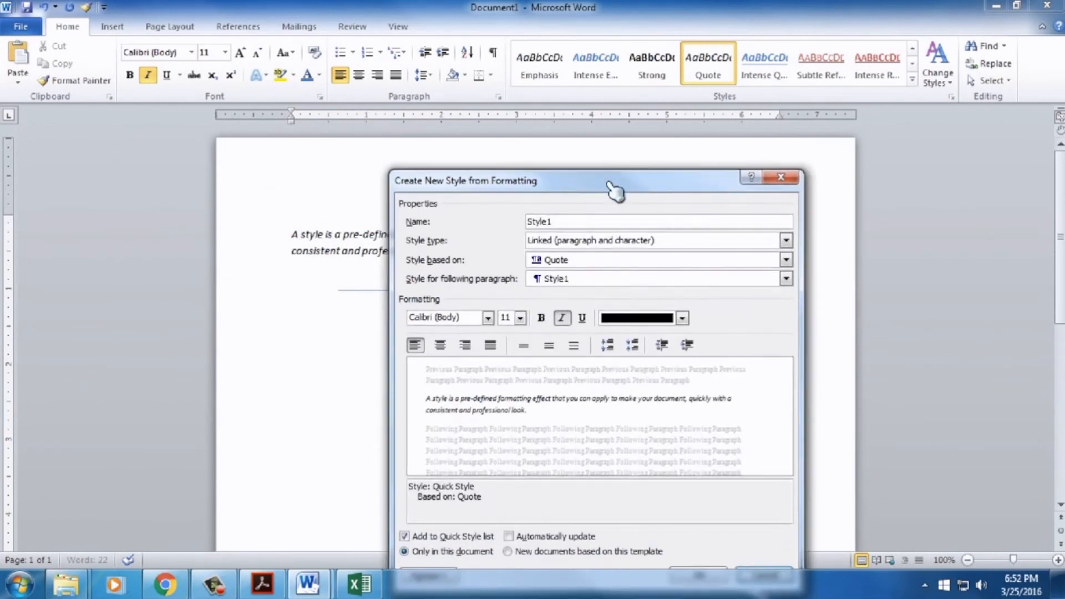
left_click_drag(613, 190, 590, 113)
- Make the new style a Character style based on Intense Emphasis, with bold Adobe Fan Heiti Std B at 18 pt in the Accent 4 color
left_click(668, 161)
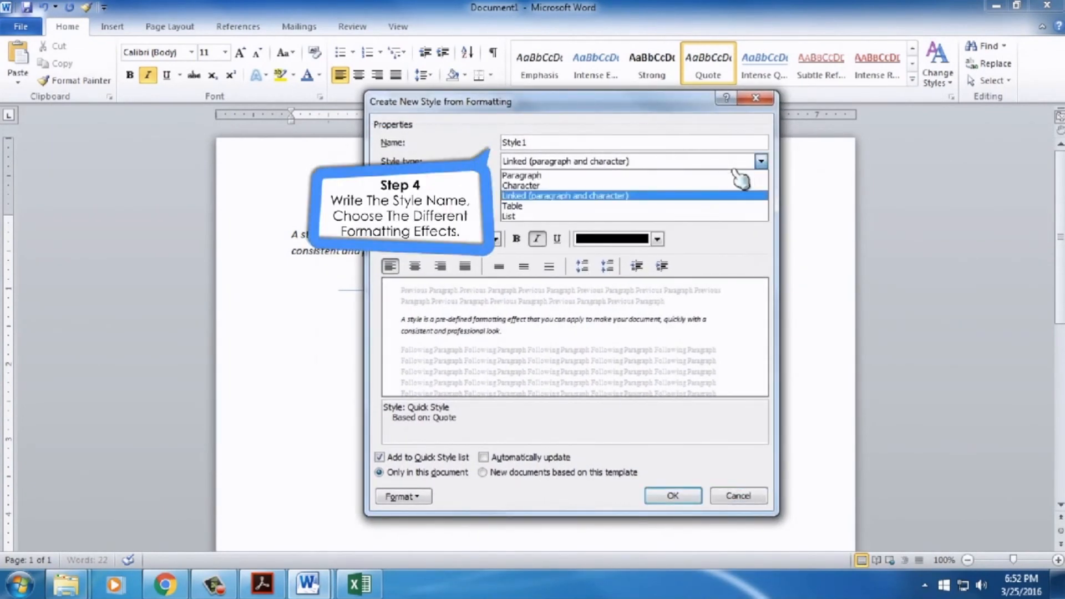
left_click(714, 195)
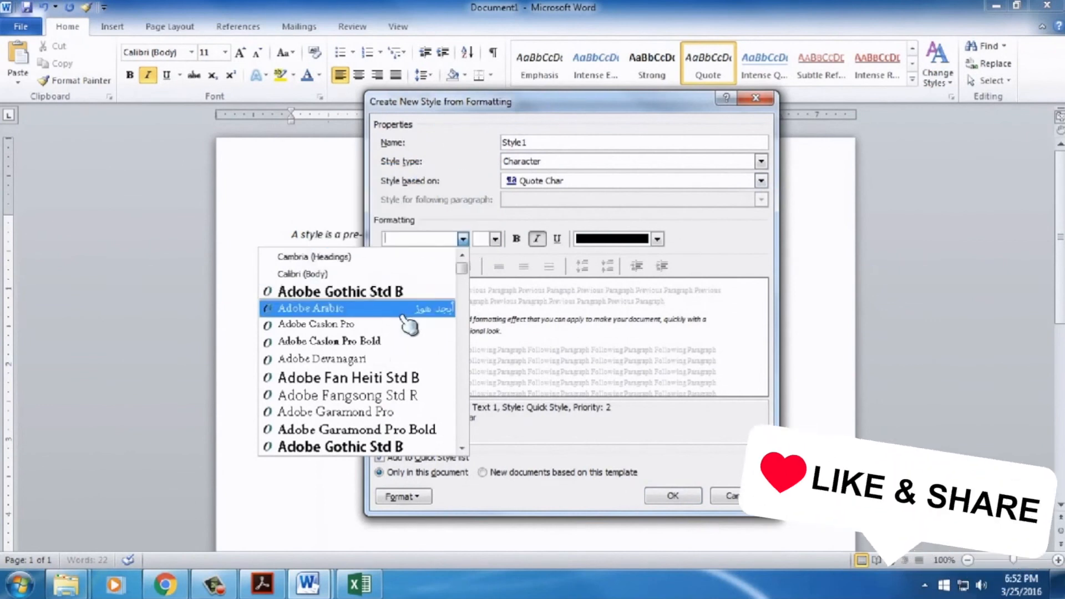
left_click(333, 304)
left_click(495, 238)
left_click(483, 342)
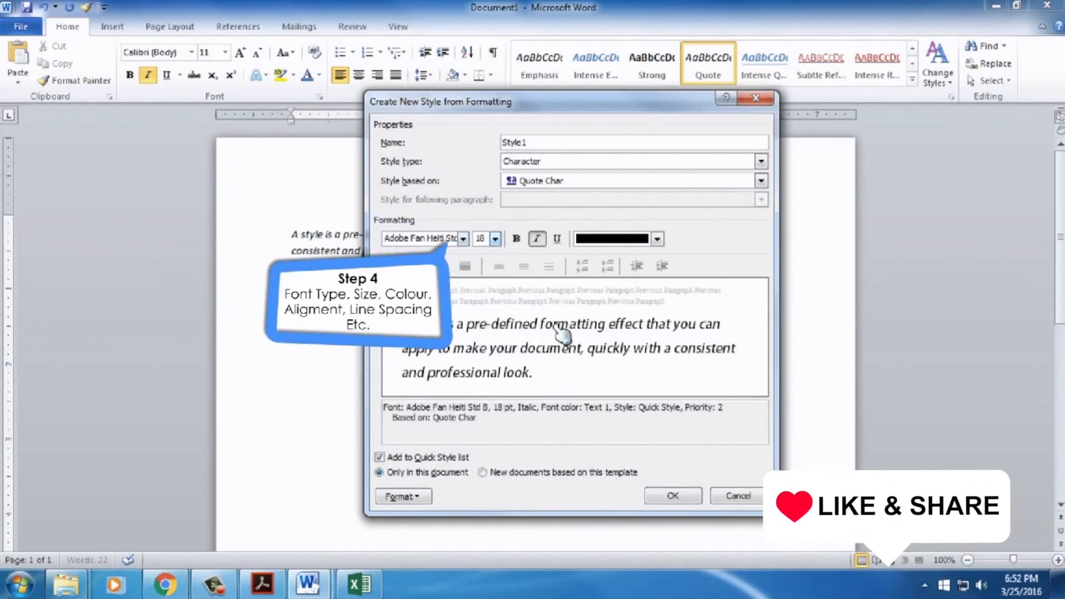
left_click(657, 239)
left_click(607, 333)
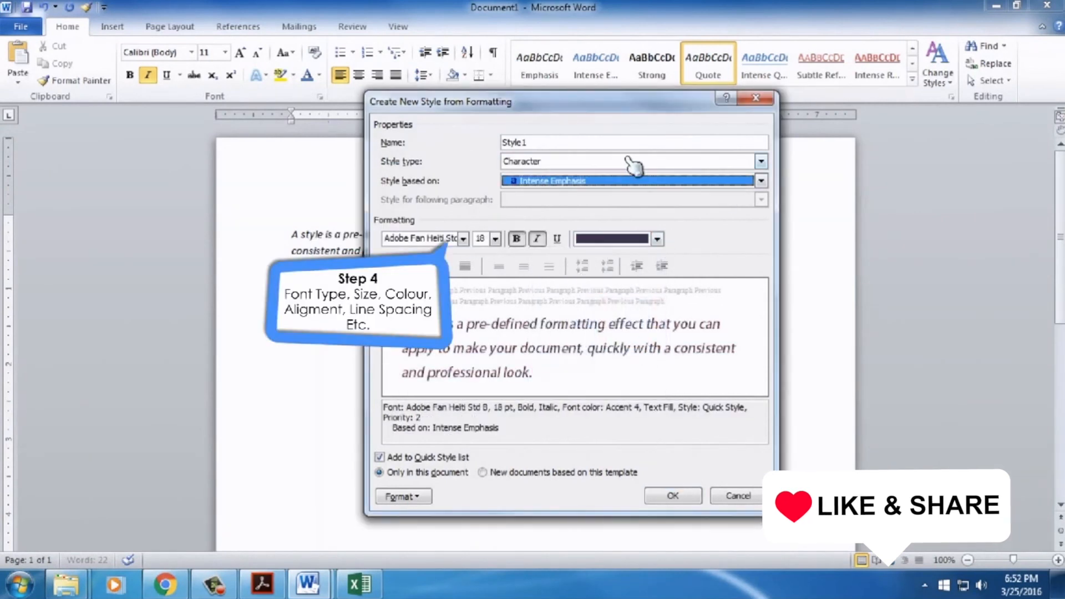
- Set the new style to the Linked (paragraph and character) type based on TOC Heading, and create it
left_click(634, 165)
left_click(623, 176)
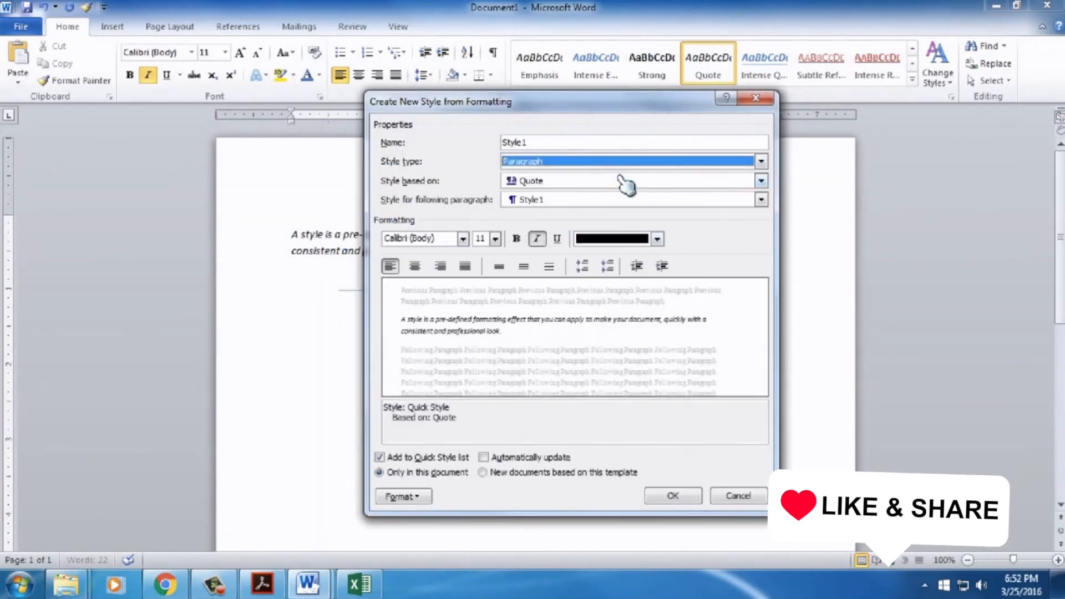
left_click(602, 286)
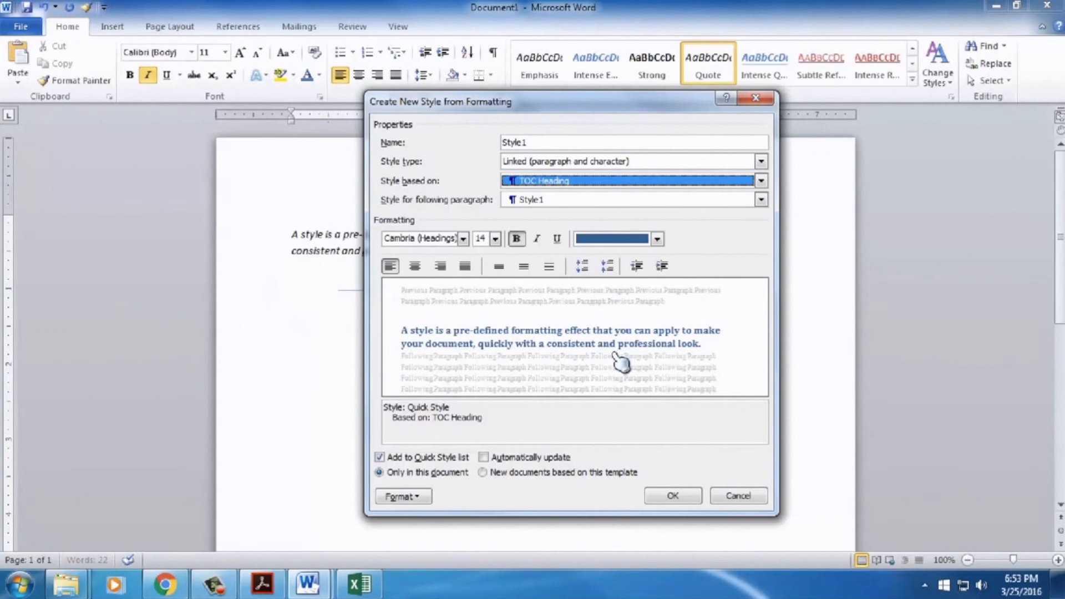
left_click(680, 496)
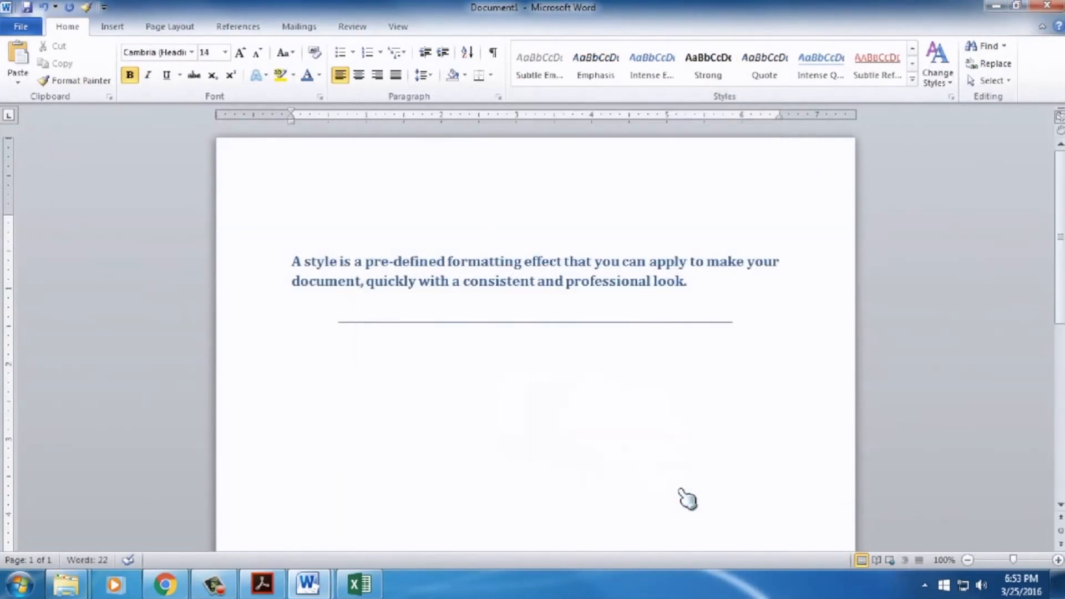